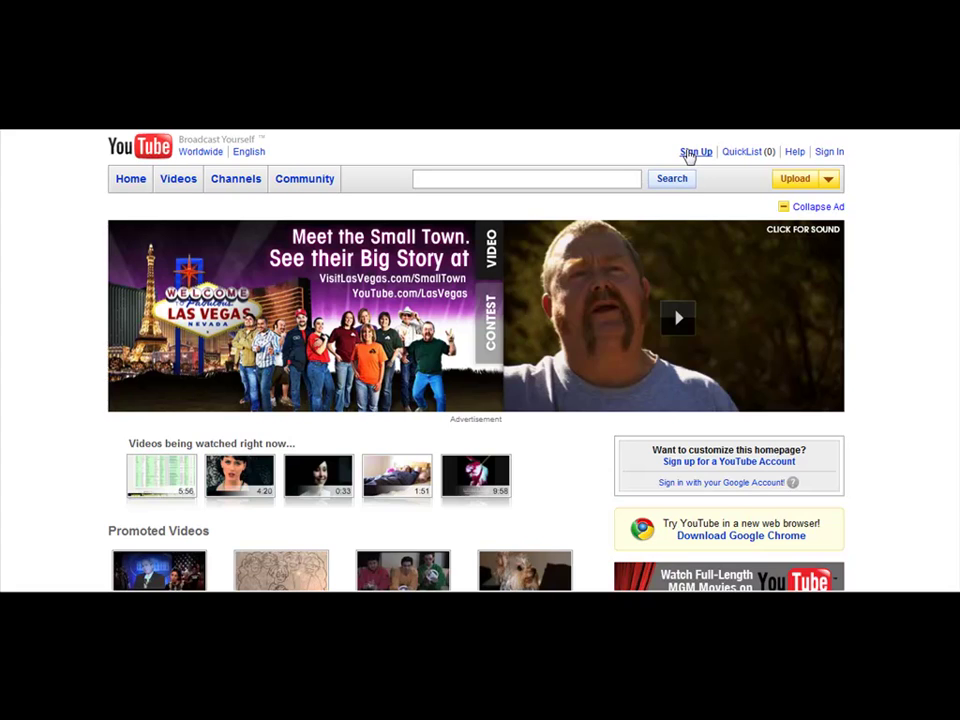
# - Go to the YouTube Sign Up page for creating a new account
pyautogui.click(688, 155)
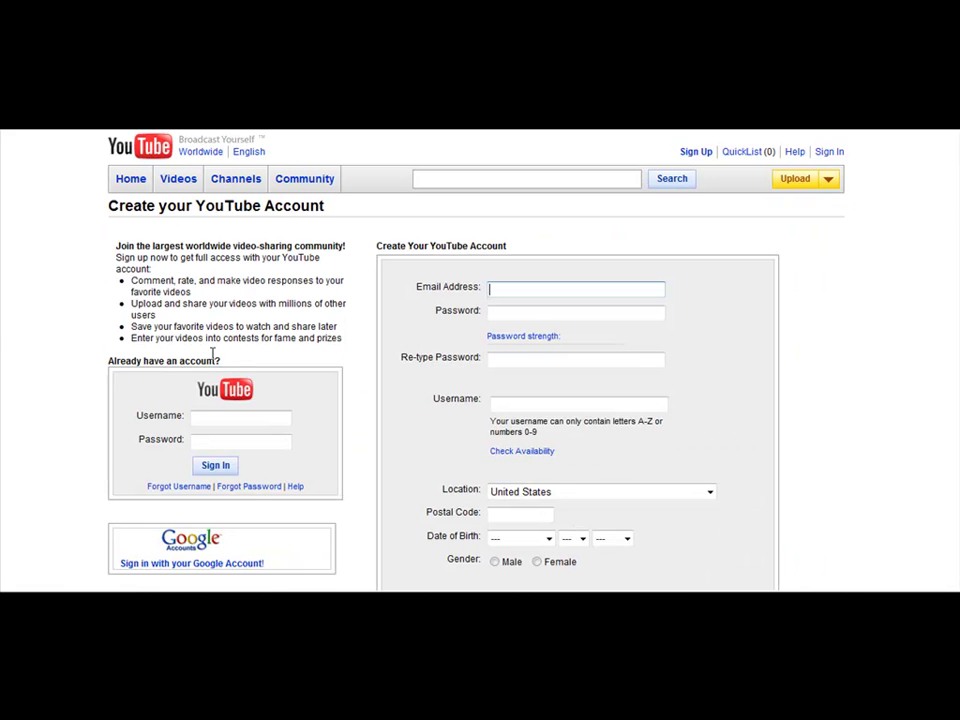
# - Sign in to YouTube by auto-filling the saved YouTube login from the password manager
pyautogui.scroll(-1, 253, 441)
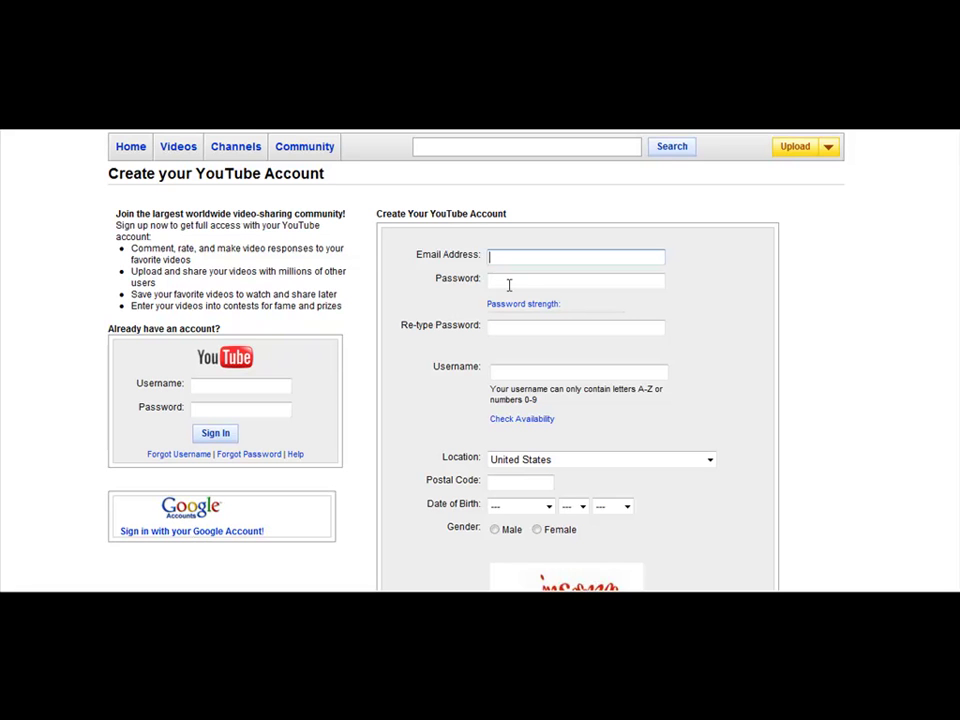
pyautogui.scroll(-3, 532, 510)
pyautogui.scroll(4, 711, 458)
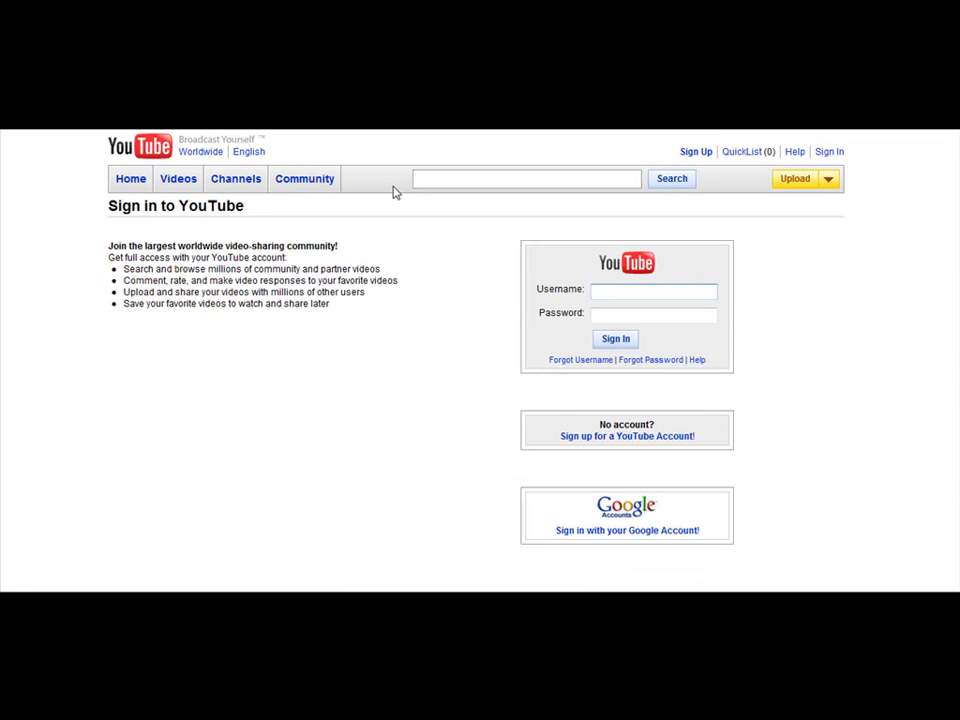
pyautogui.press('Down')
pyautogui.press('Down')
pyautogui.press('Return')
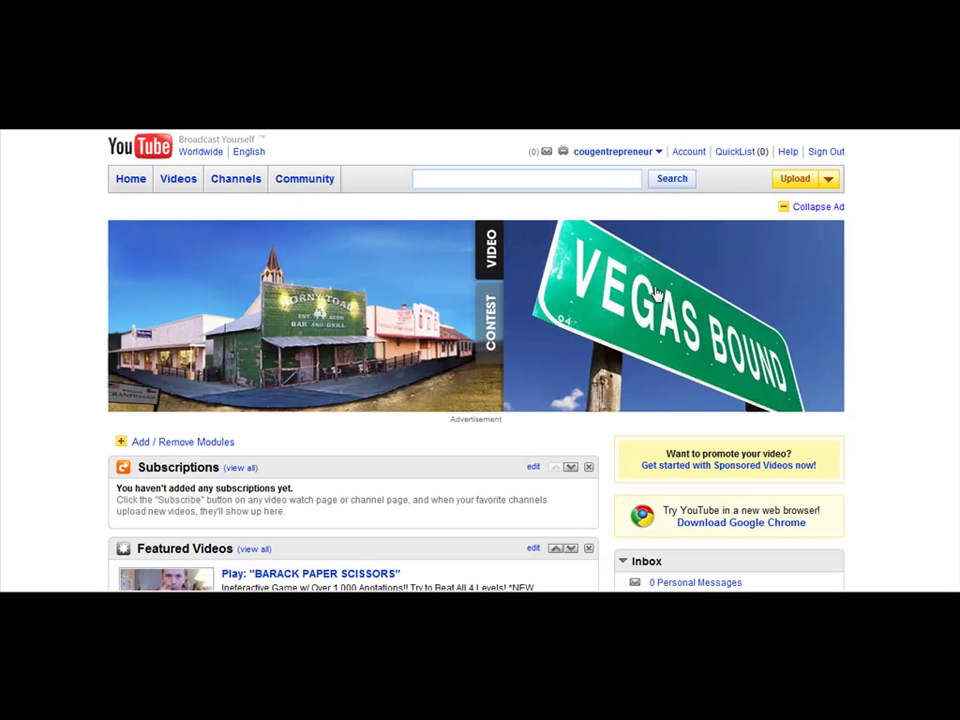
# - Upload the video file paidsurveysforcashvideo1 through Upload > Video File
pyautogui.moveTo(790, 184)
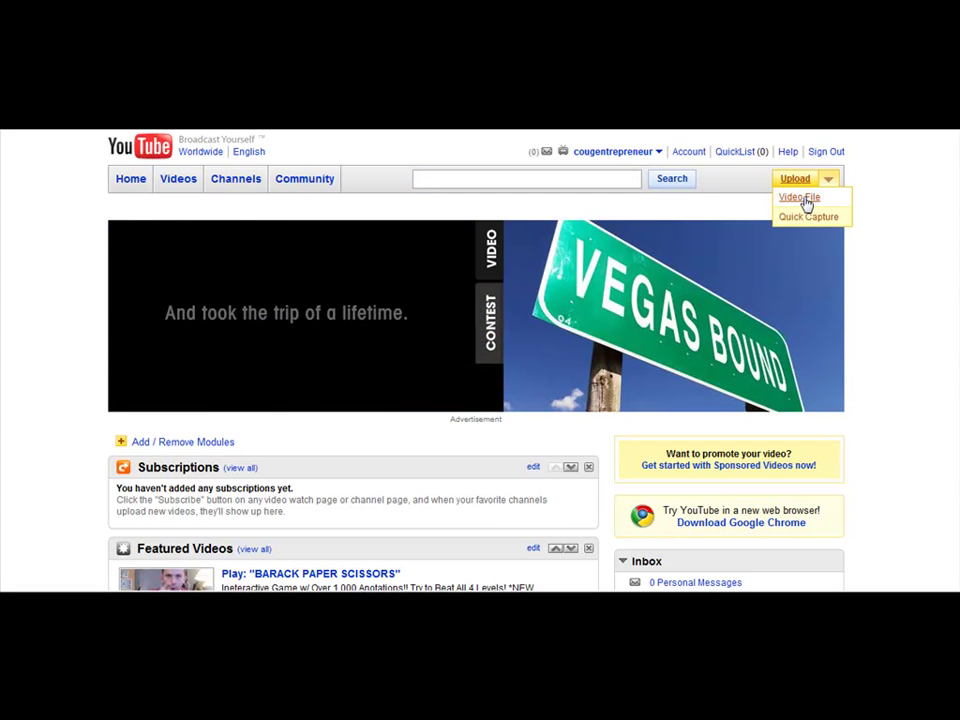
pyautogui.click(804, 200)
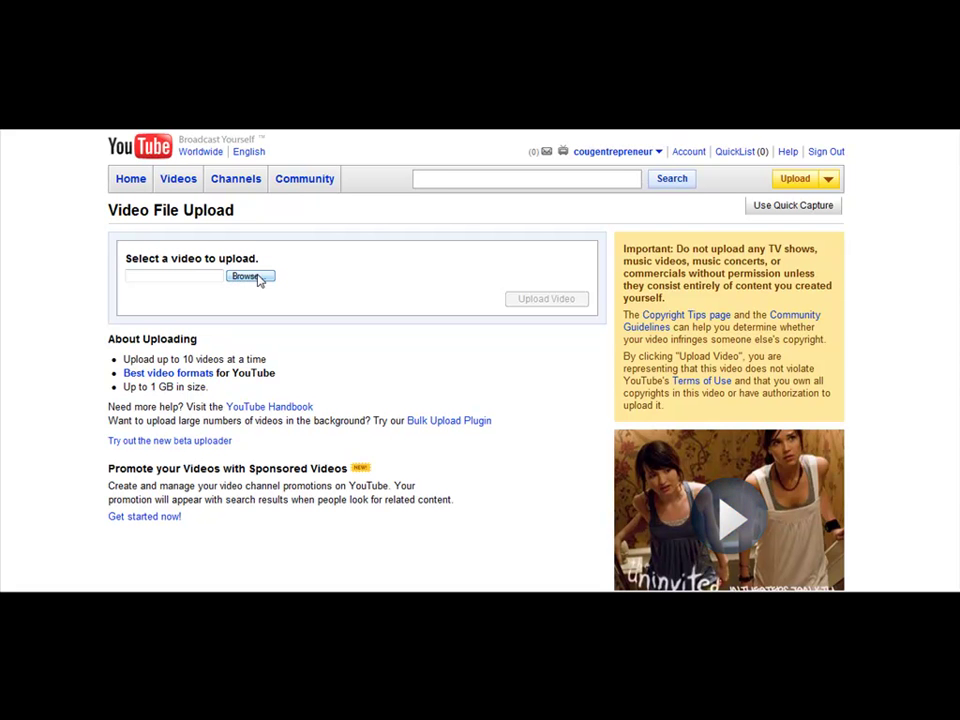
pyautogui.click(258, 280)
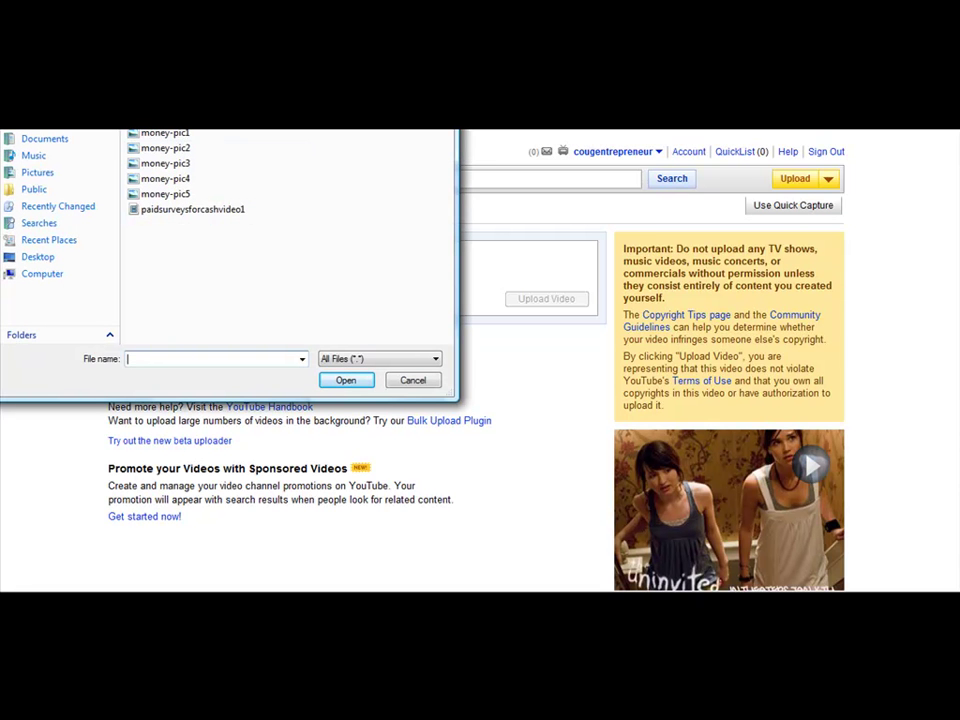
pyautogui.click(203, 215)
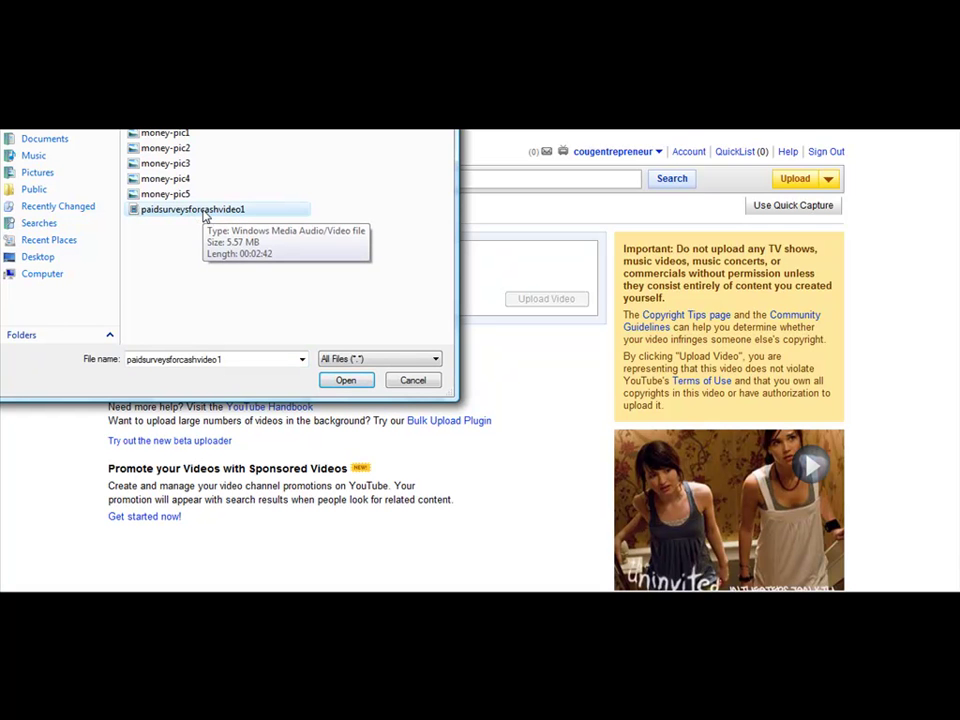
pyautogui.click(350, 381)
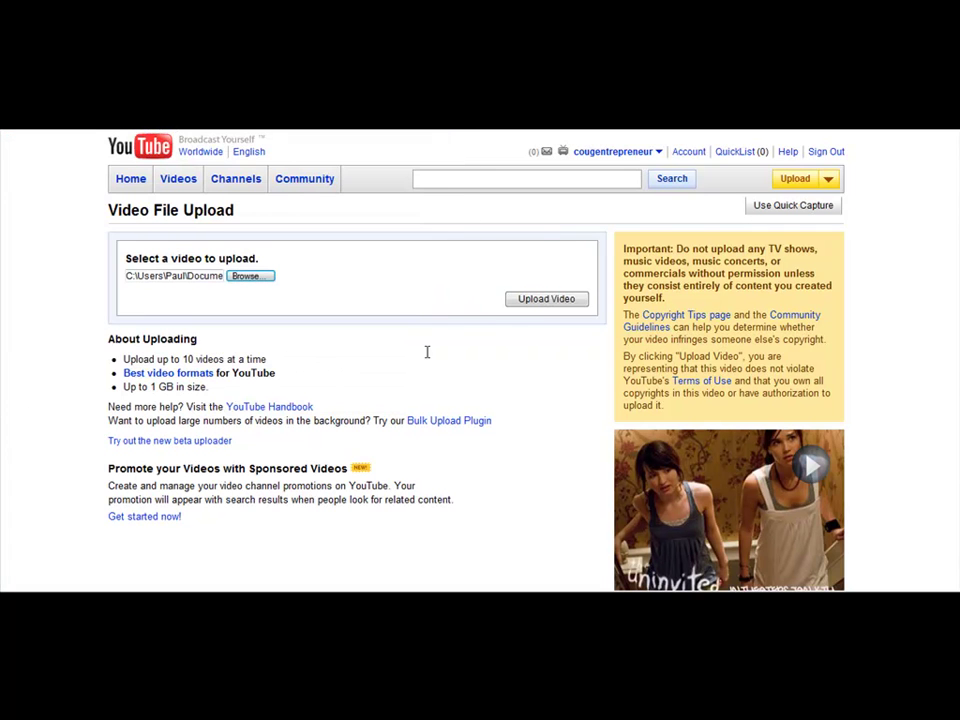
pyautogui.click(556, 304)
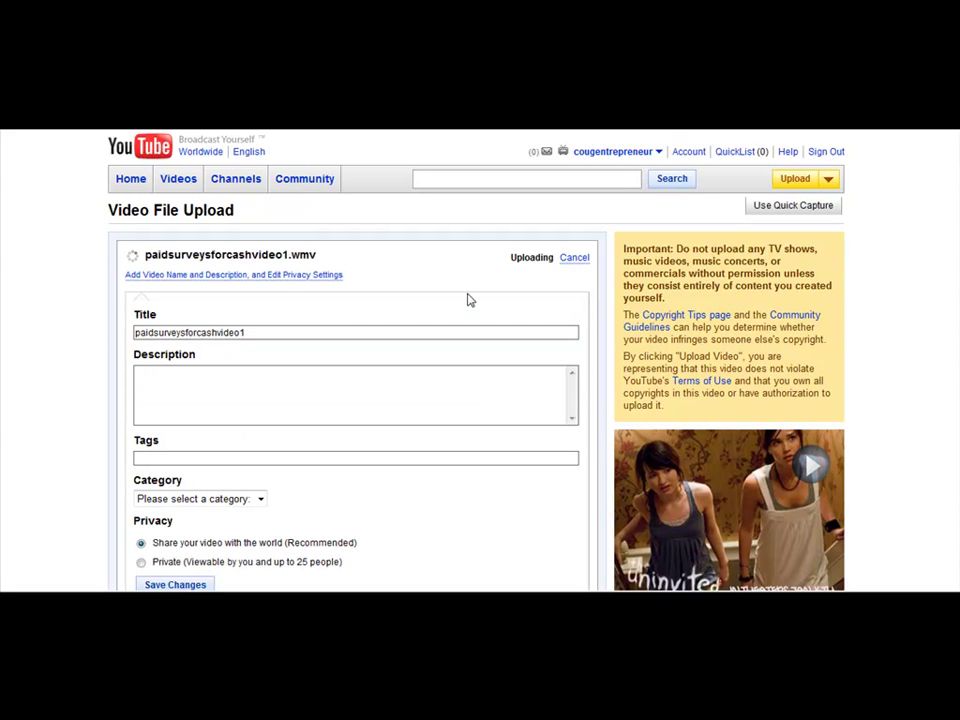
# - Replace the default video title with 'Paid Surveys for Cash'
pyautogui.moveTo(255, 332); pyautogui.dragTo(94, 330)
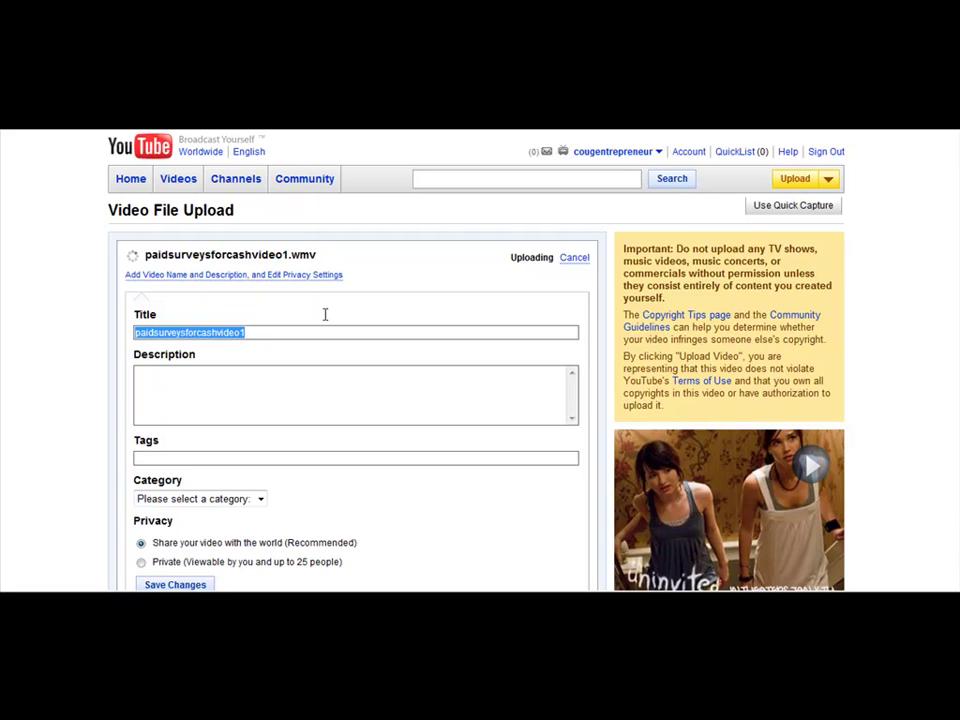
pyautogui.write('P')
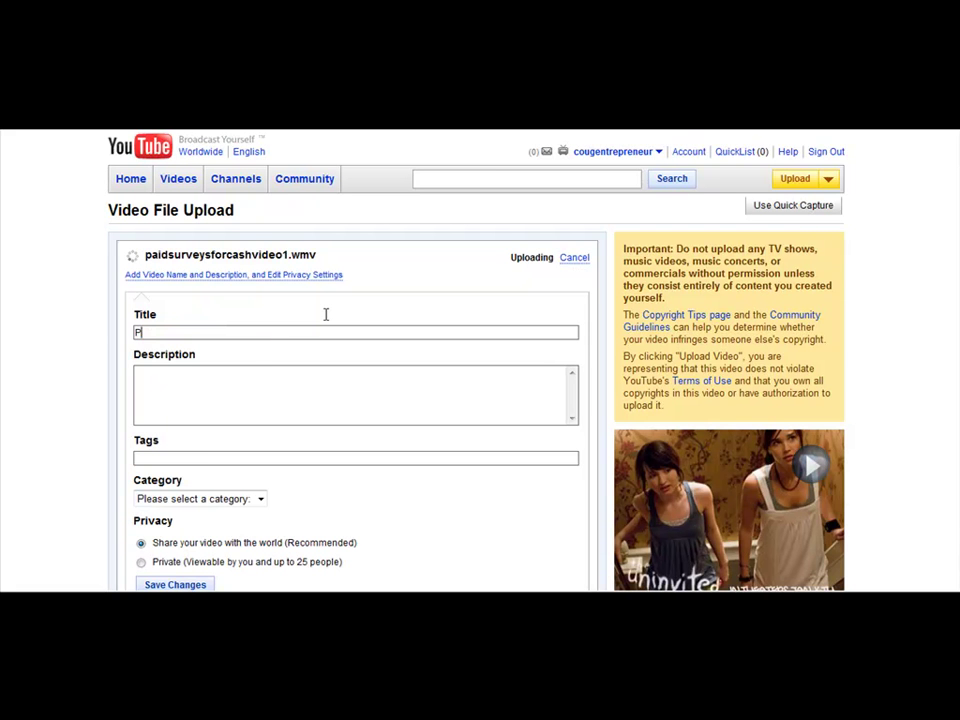
pyautogui.write('aid Surveys for Cash')
pyautogui.press('Tab')
# - Write a description with the paidsurveysforcash.weebly.com link and a sentence about profiting from paid surveys
pyautogui.write('http')
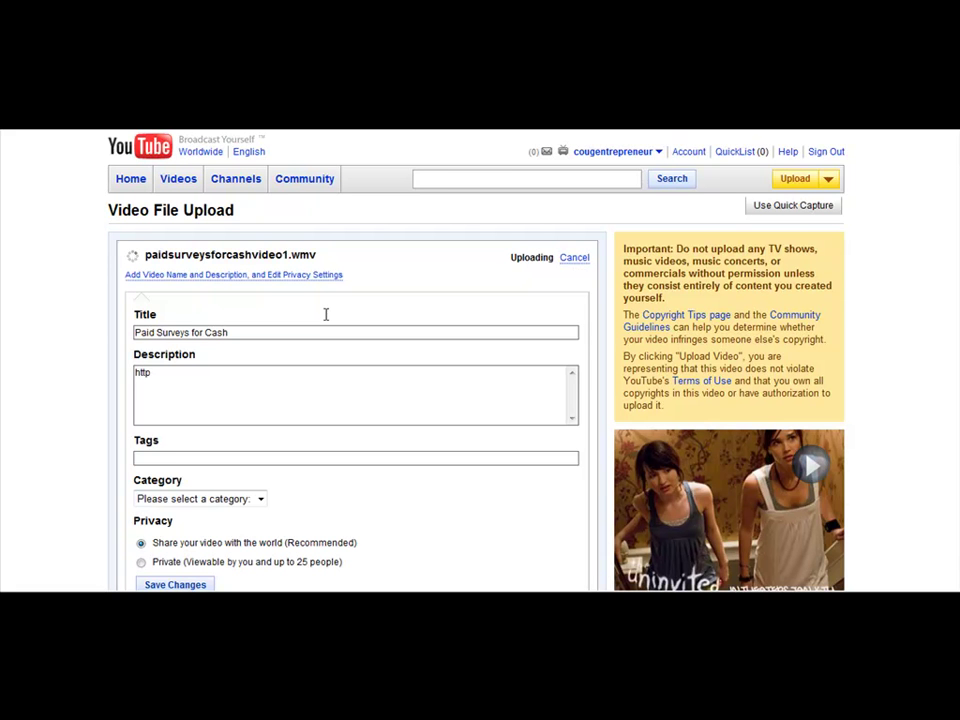
pyautogui.write('://paidsurveysforcash.weebly.com -')
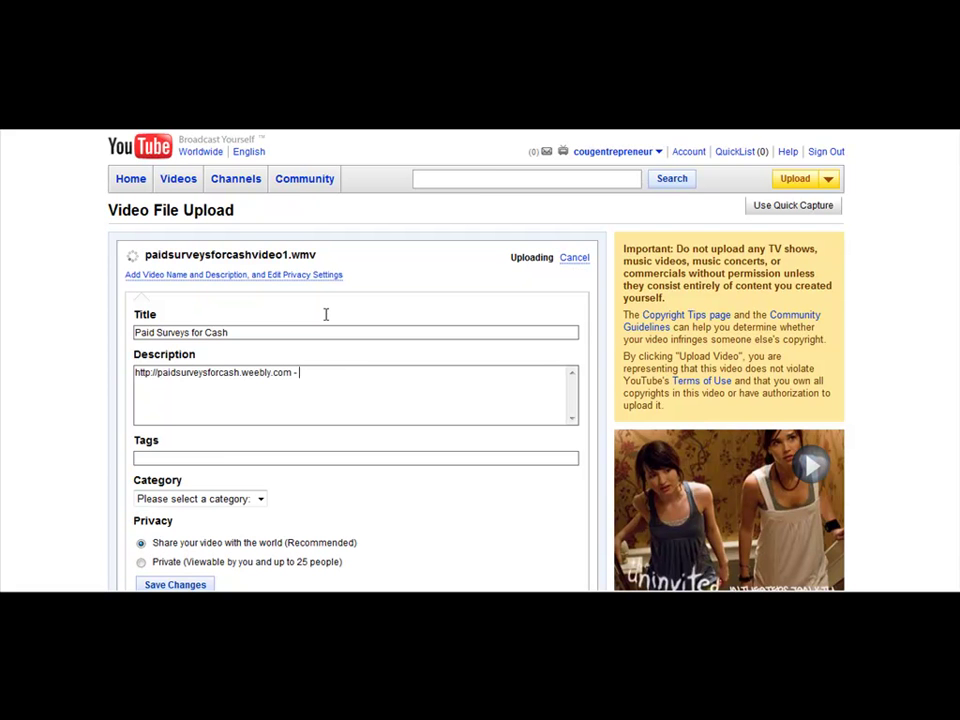
pyautogui.write('Paid surveys f')
pyautogui.press('BackSpace')
pyautogui.press('BackSpace')
pyautogui.write('s for cash are easy')
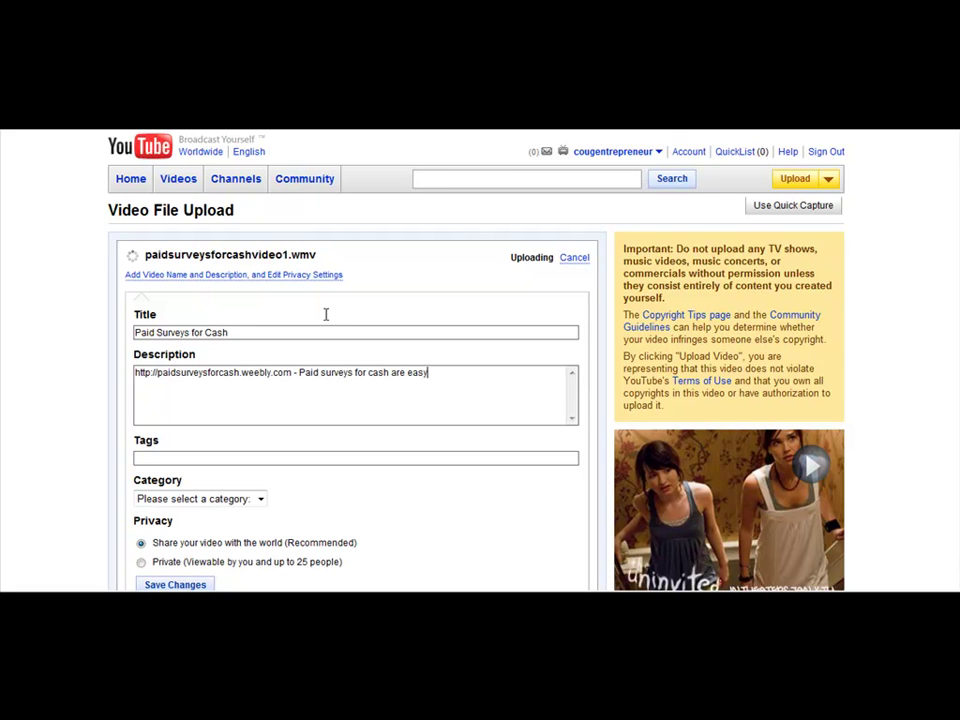
pyautogui.write(', and you can find many different wa')
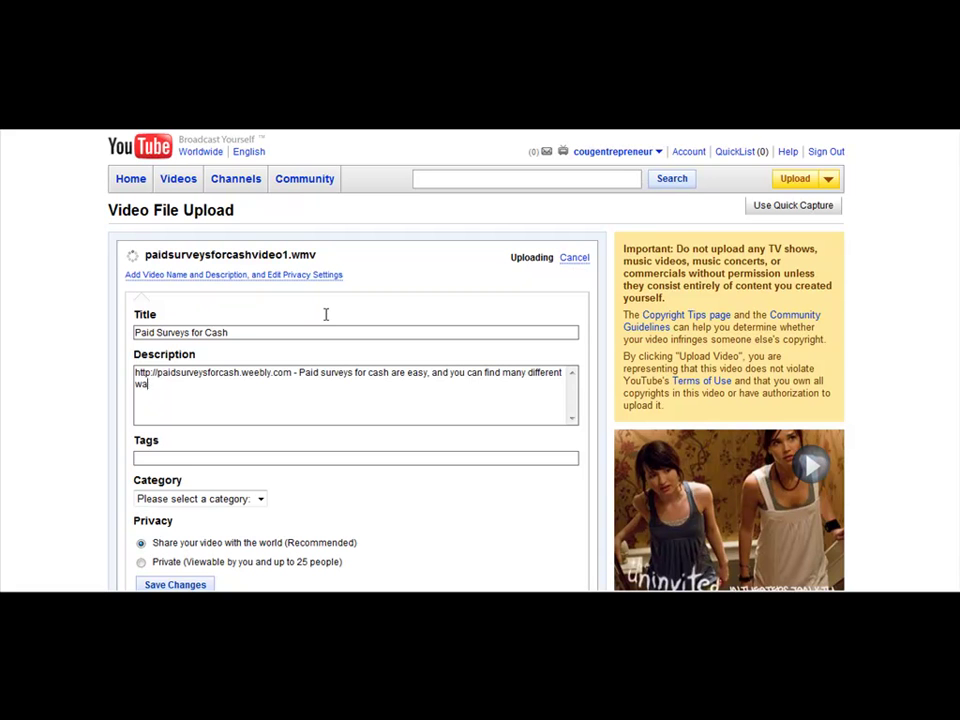
pyautogui.write('ys to profit from paid surveys.')
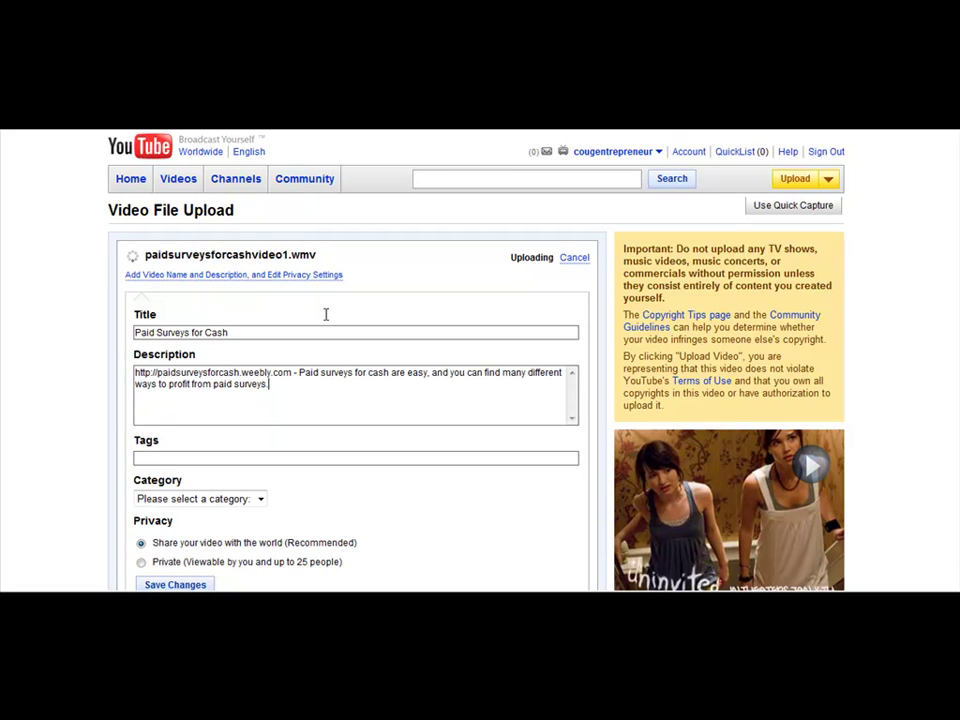
pyautogui.click(330, 460)
# - Tag the video 'make money online, internet marketing, work from home'
pyautogui.write('make money online, internet marketing')
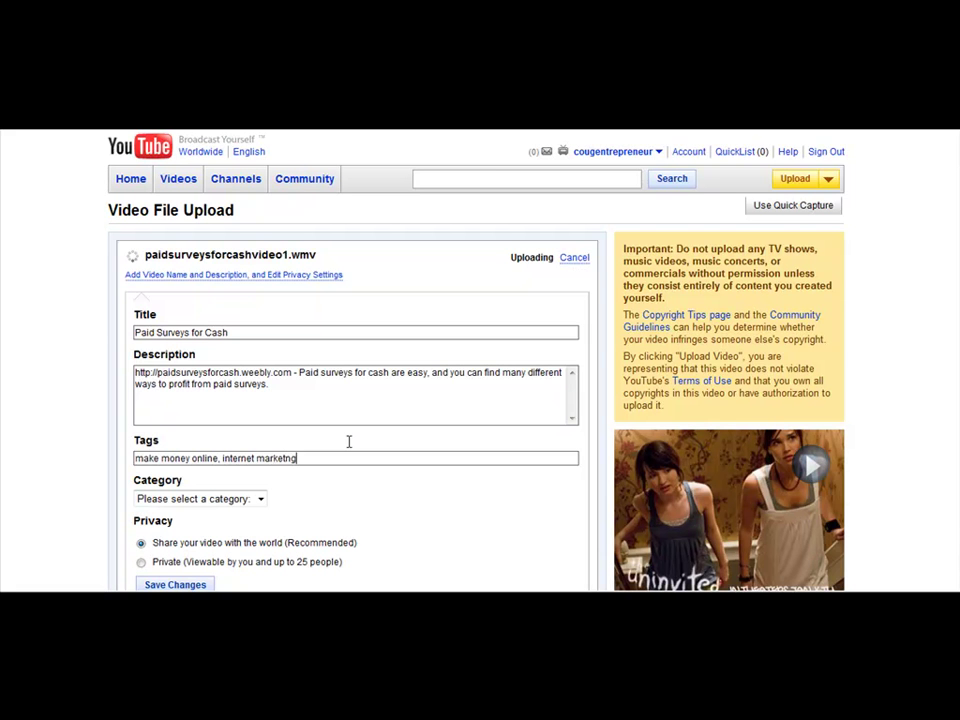
pyautogui.write(', work from home')
# - Append '- Make Money Taking Online Surveys' to the end of the title
pyautogui.moveTo(135, 332); pyautogui.dragTo(246, 334)
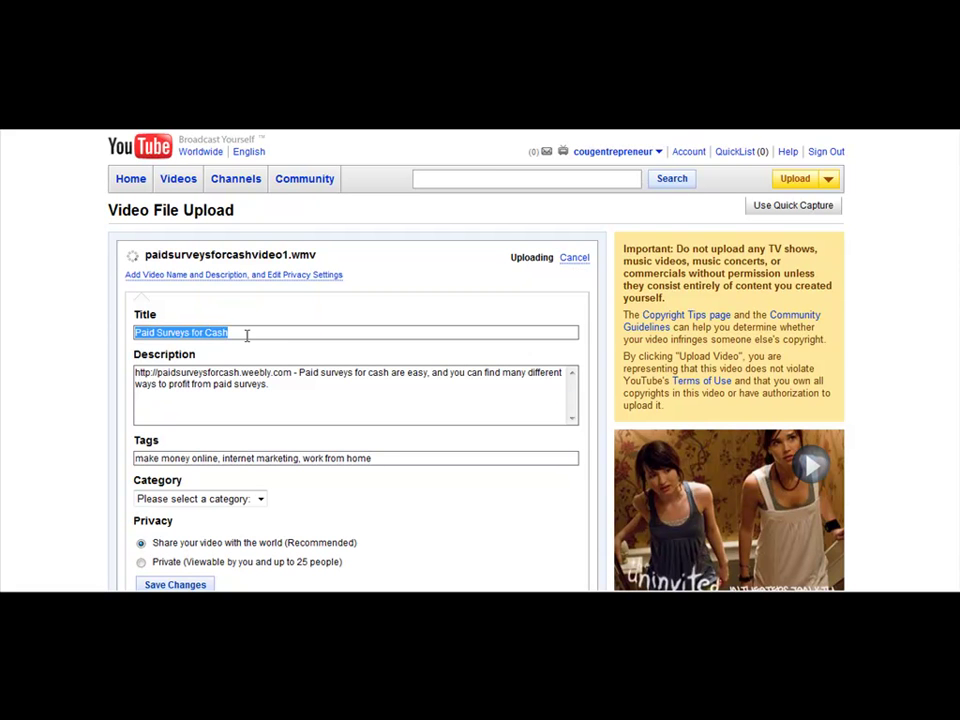
pyautogui.click(252, 336)
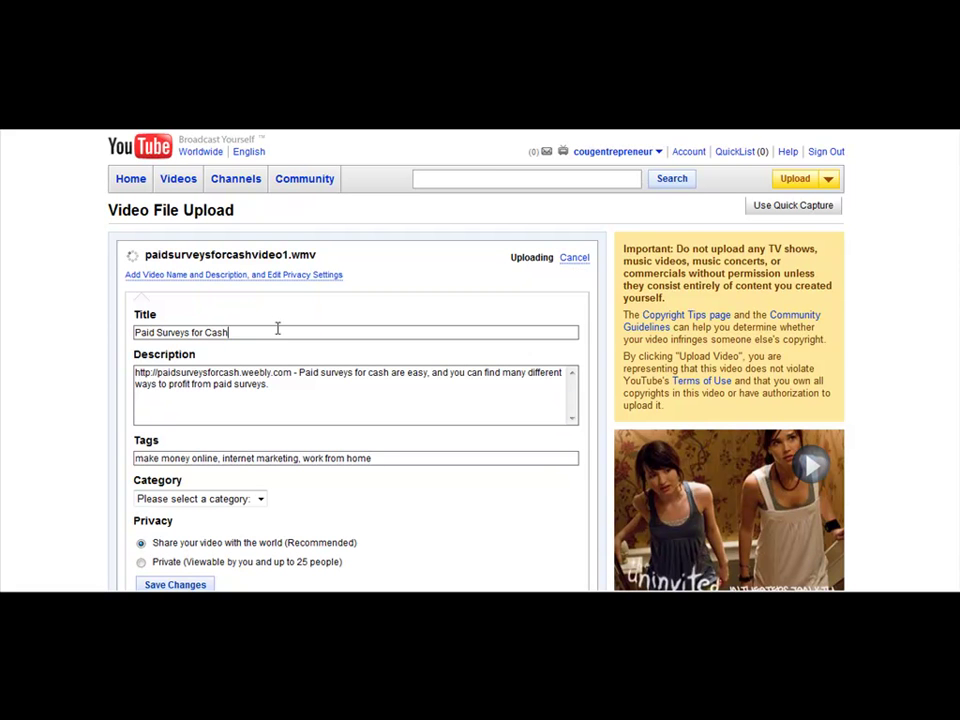
pyautogui.write('-')
pyautogui.write('Mak')
pyautogui.write('e Mone')
pyautogui.write('y fas')
pyautogui.press('BackSpace')
pyautogui.press('BackSpace')
pyautogui.press('BackSpace')
pyautogui.write('Taking Online Surveys')
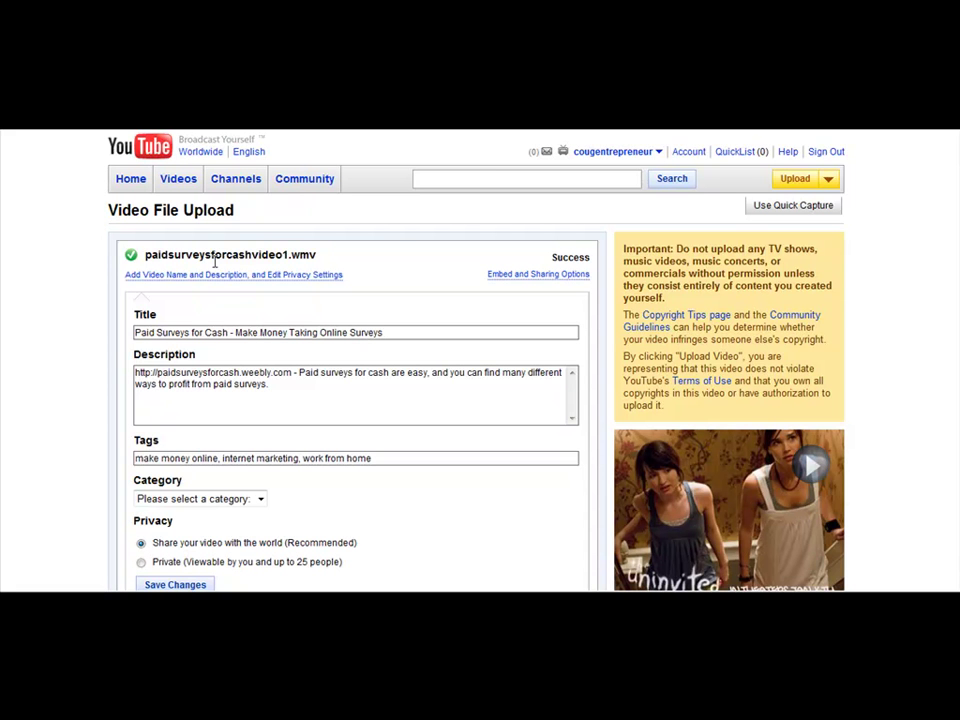
# - Choose Howto & Style as the video category and save the video's details
pyautogui.moveTo(146, 255); pyautogui.dragTo(373, 257)
pyautogui.click(394, 275)
pyautogui.scroll(-3, 394, 275)
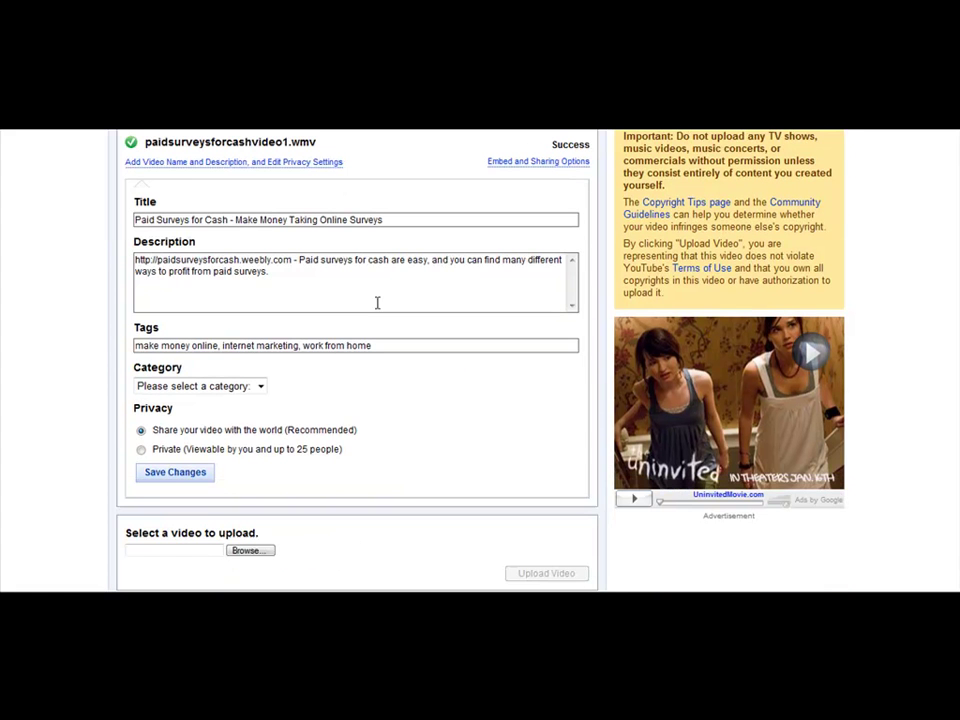
pyautogui.click(259, 388)
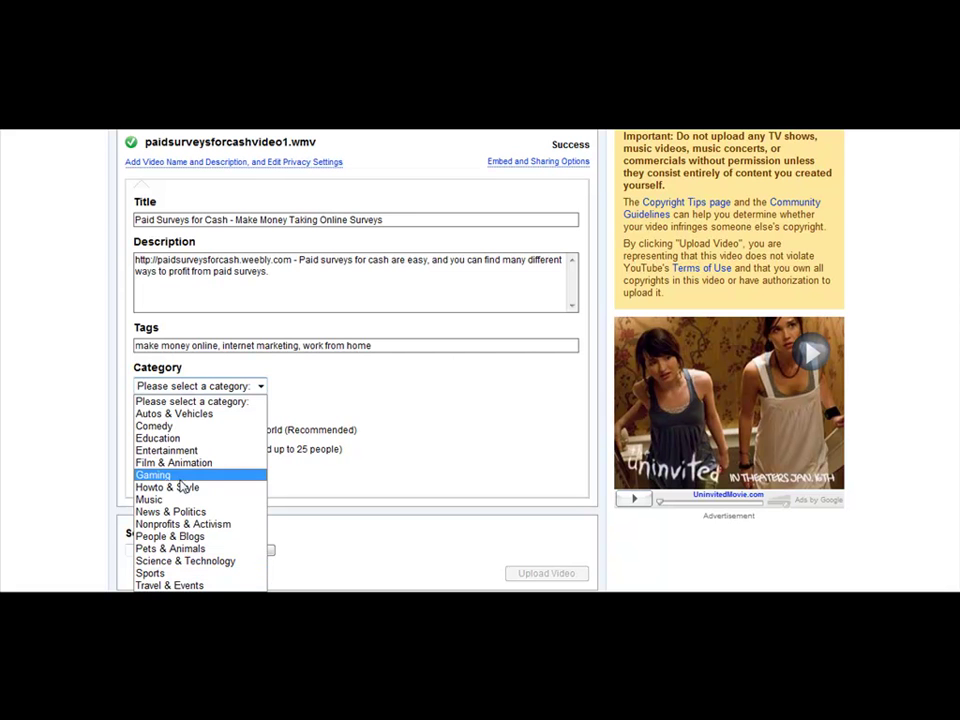
pyautogui.click(240, 488)
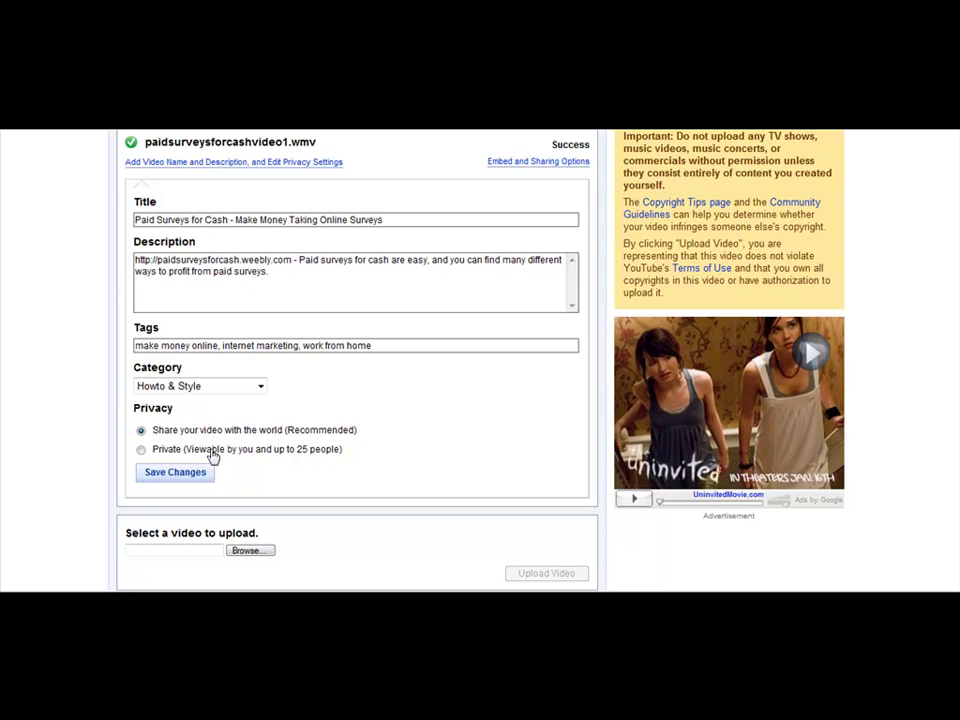
pyautogui.scroll(-2, 208, 458)
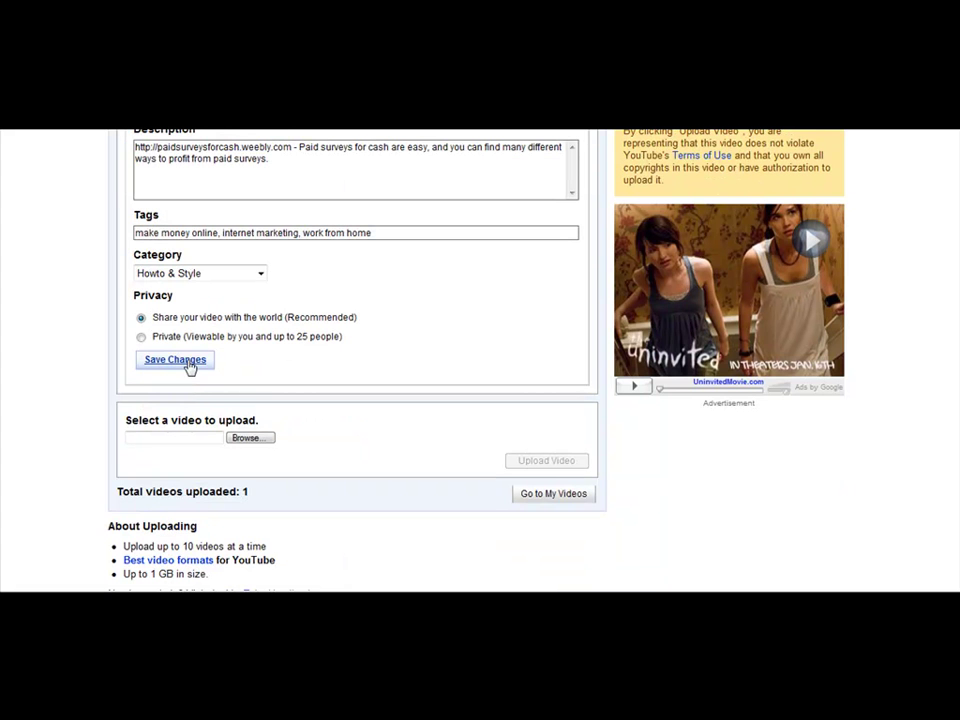
pyautogui.scroll(-5, 190, 368)
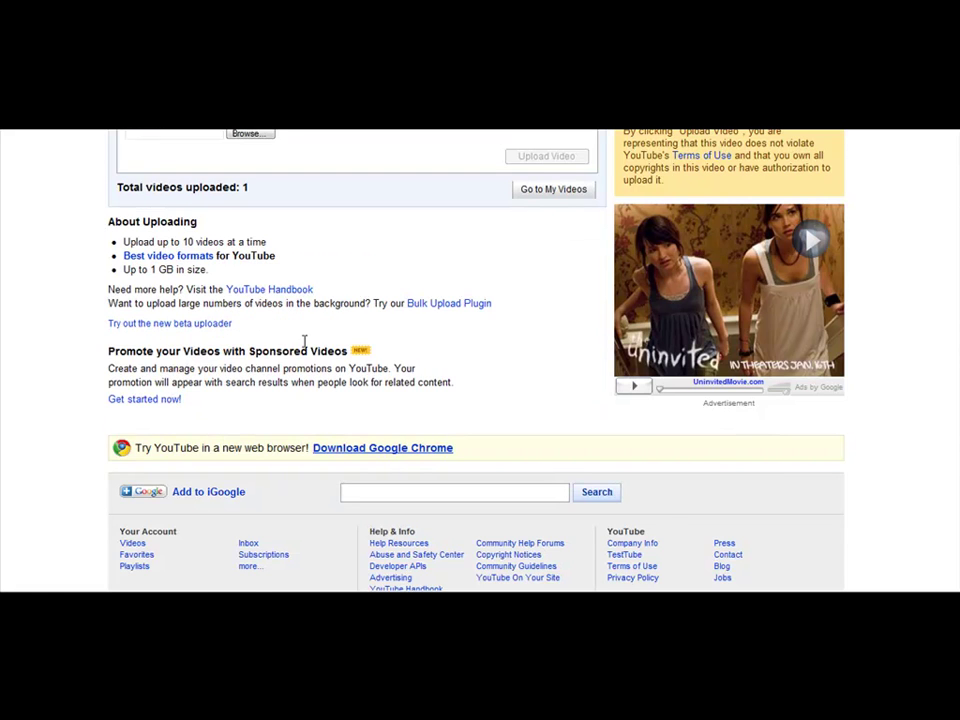
pyautogui.scroll(3, 378, 303)
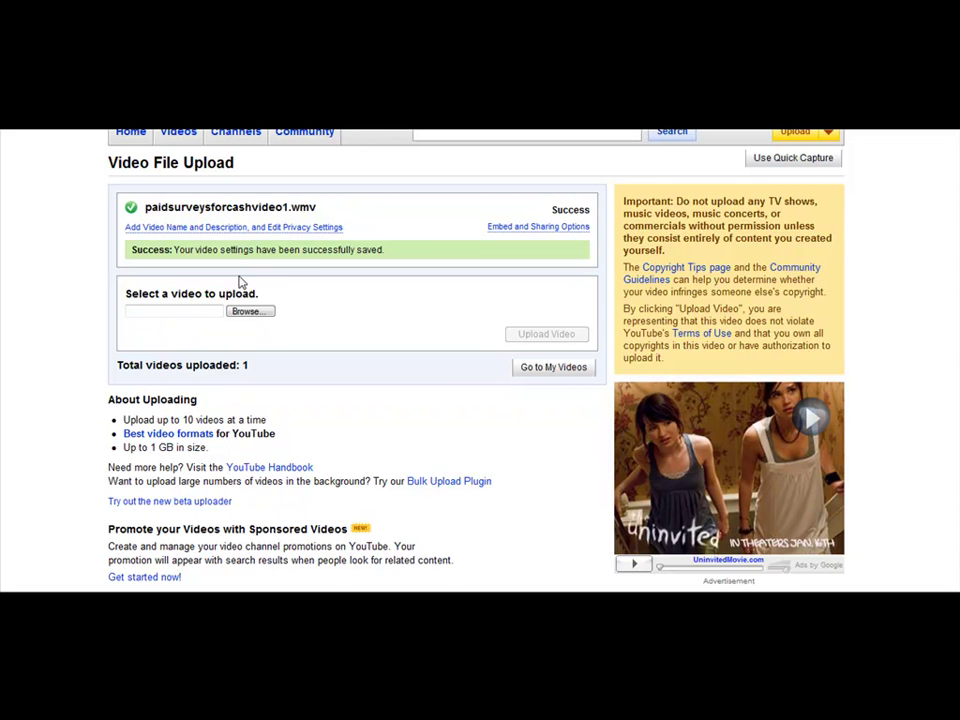
pyautogui.scroll(1, 436, 386)
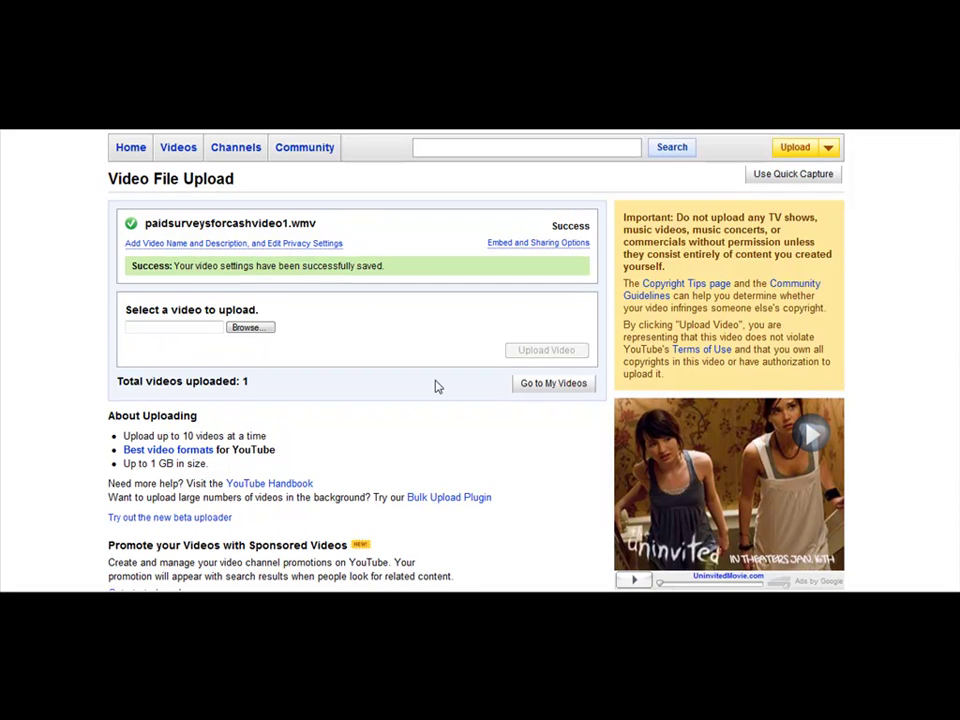
# - Go to My Videos and sign out of the YouTube account
pyautogui.click(530, 390)
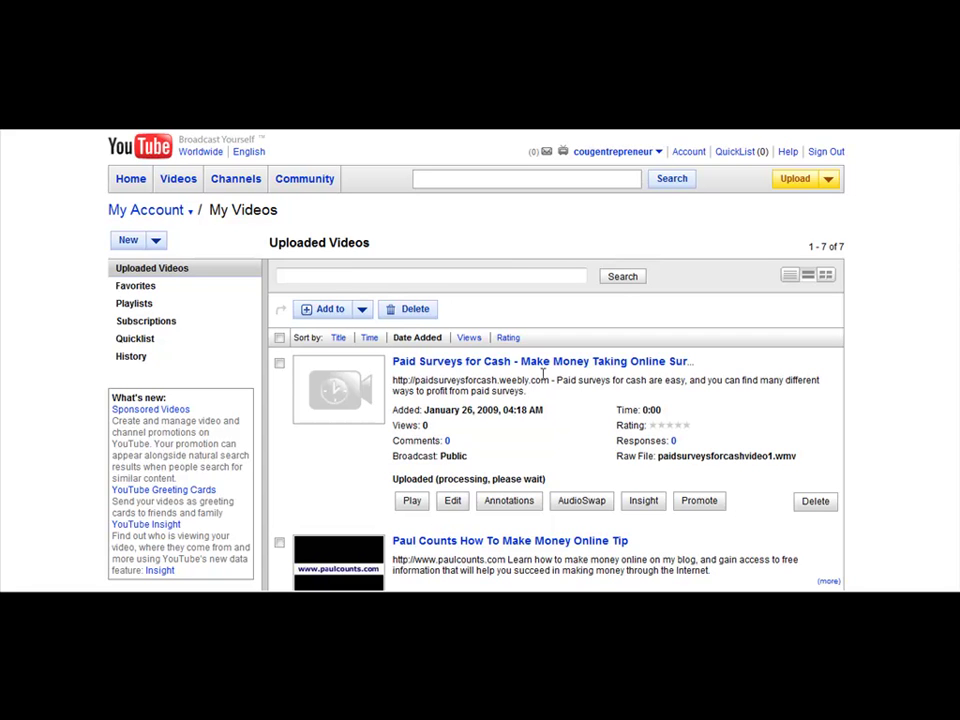
pyautogui.click(828, 156)
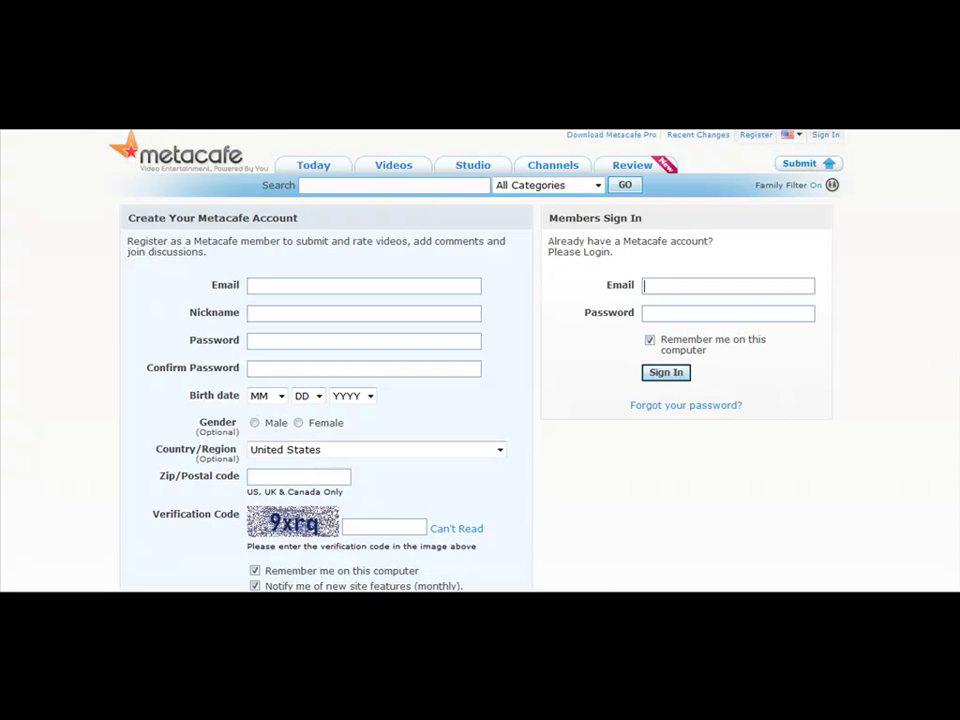
# - Allow the nonsecure items and sign in to Metacafe with the member account's email and password
pyautogui.click(262, 164)
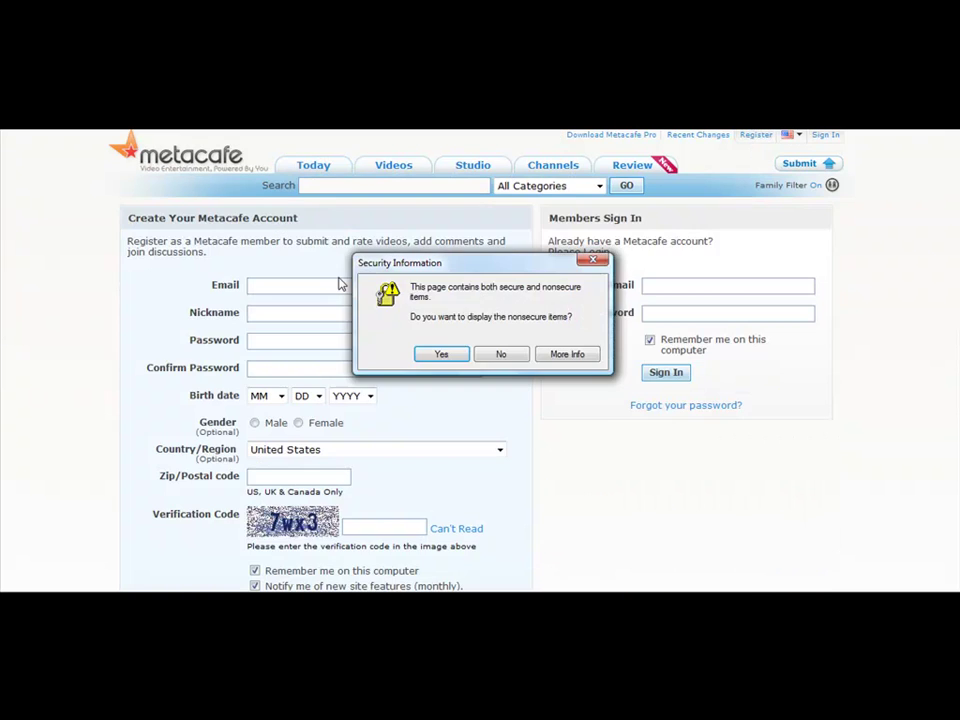
pyautogui.click(442, 357)
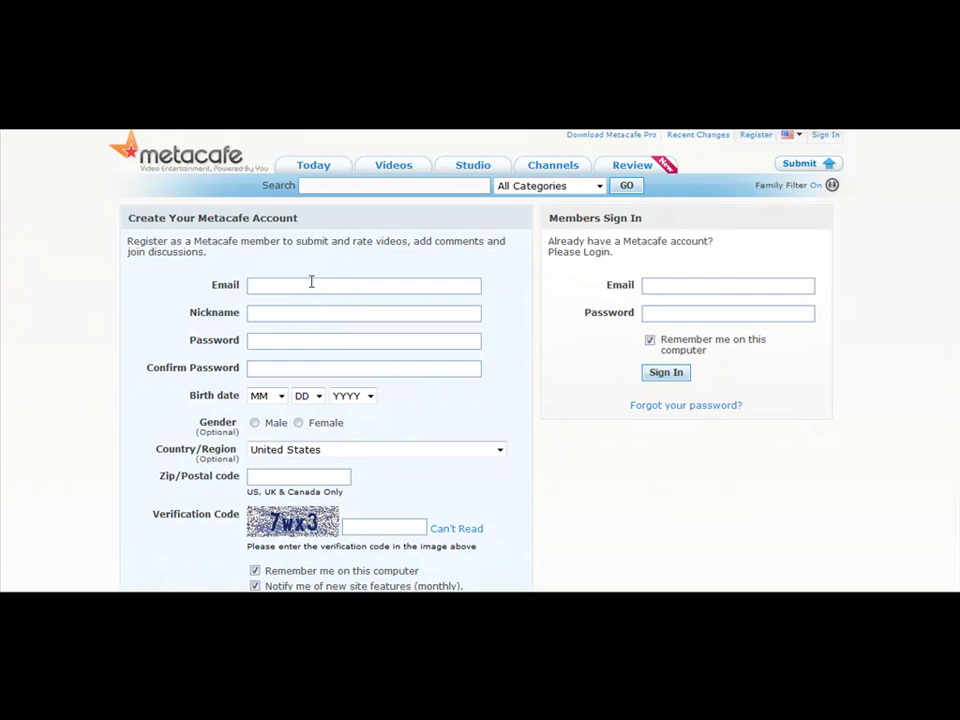
pyautogui.scroll(-5, 330, 315)
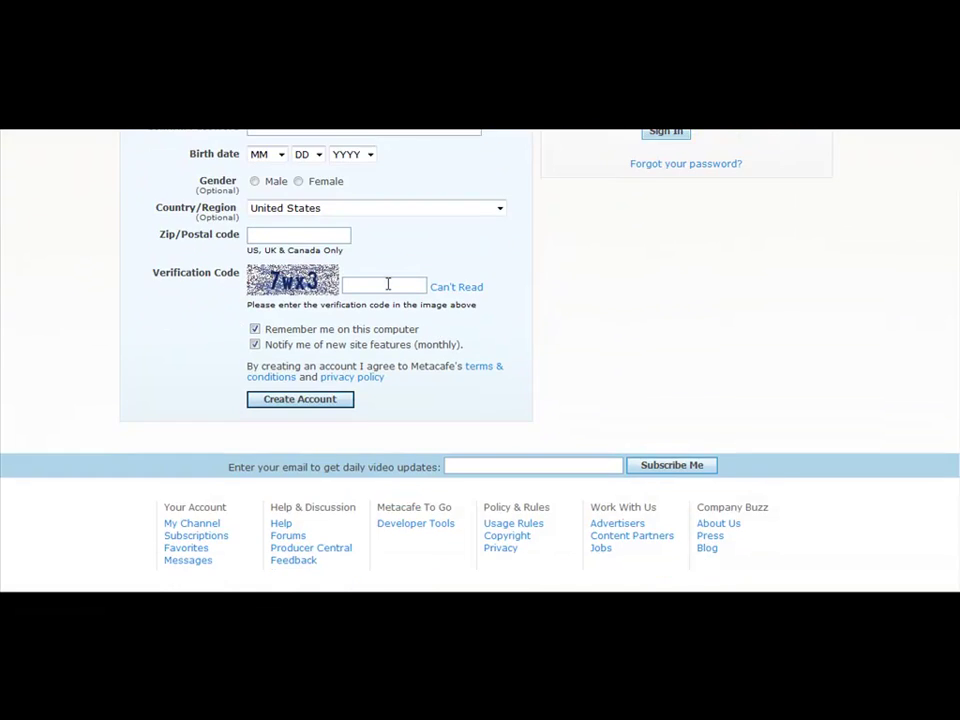
pyautogui.scroll(3, 442, 330)
pyautogui.scroll(3, 442, 330)
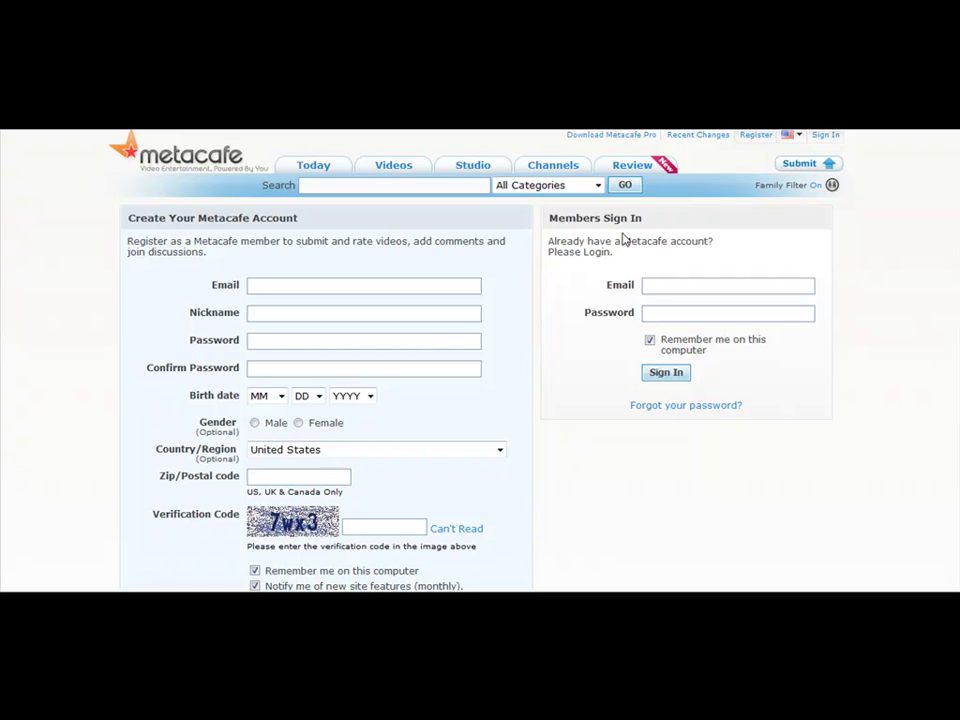
pyautogui.click(663, 284)
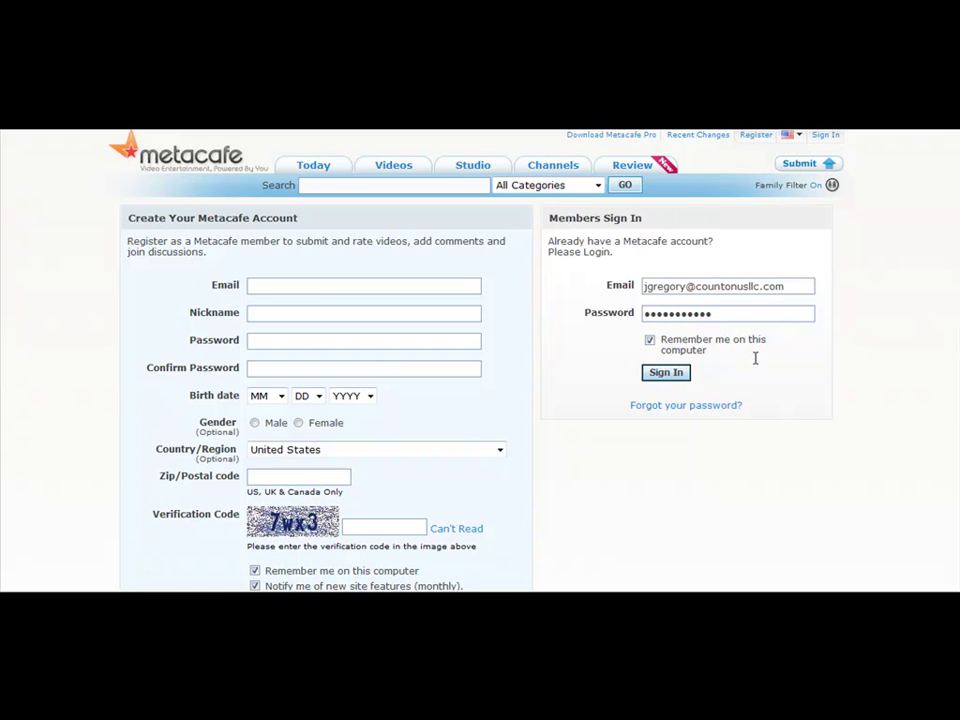
pyautogui.press('Return')
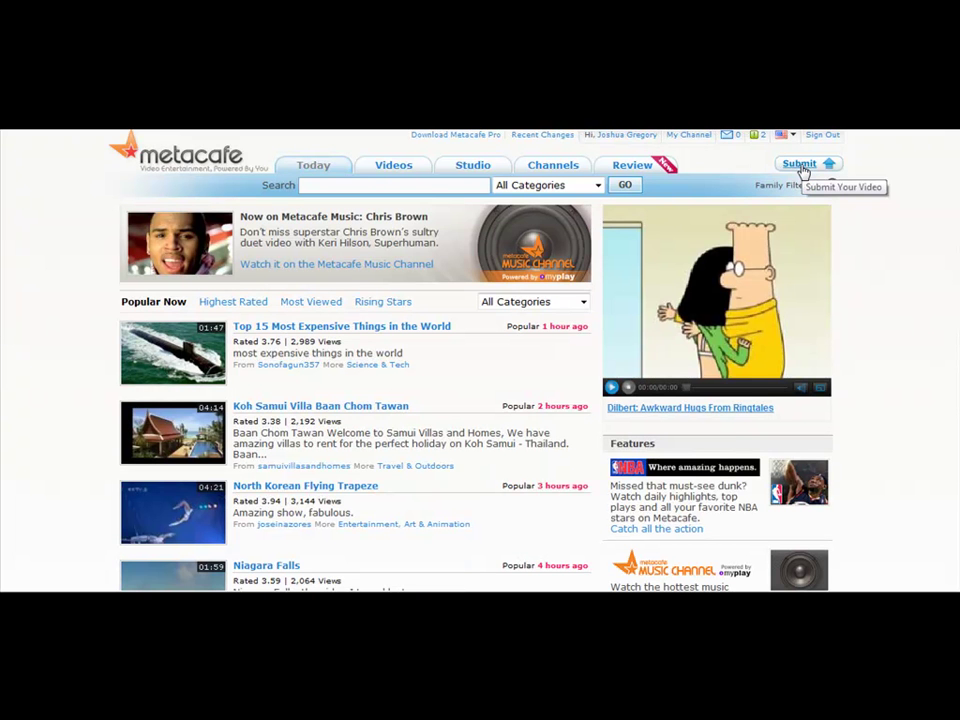
pyautogui.click(803, 170)
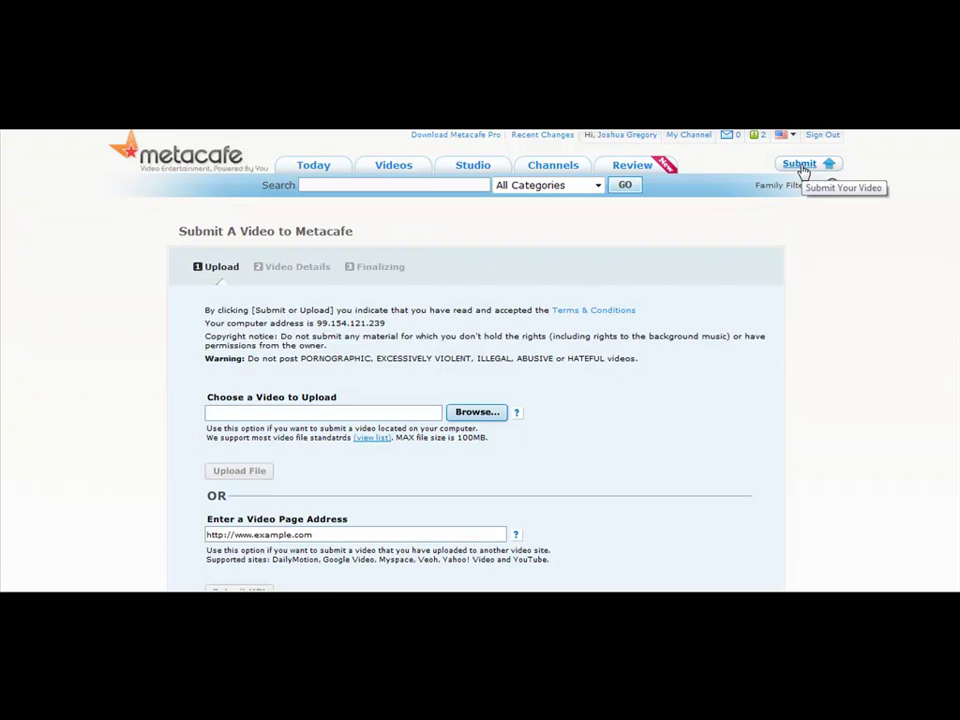
# - Choose paidsurveysforcashvideo1.wmv as the Metacafe submission file and start its upload
pyautogui.click(488, 416)
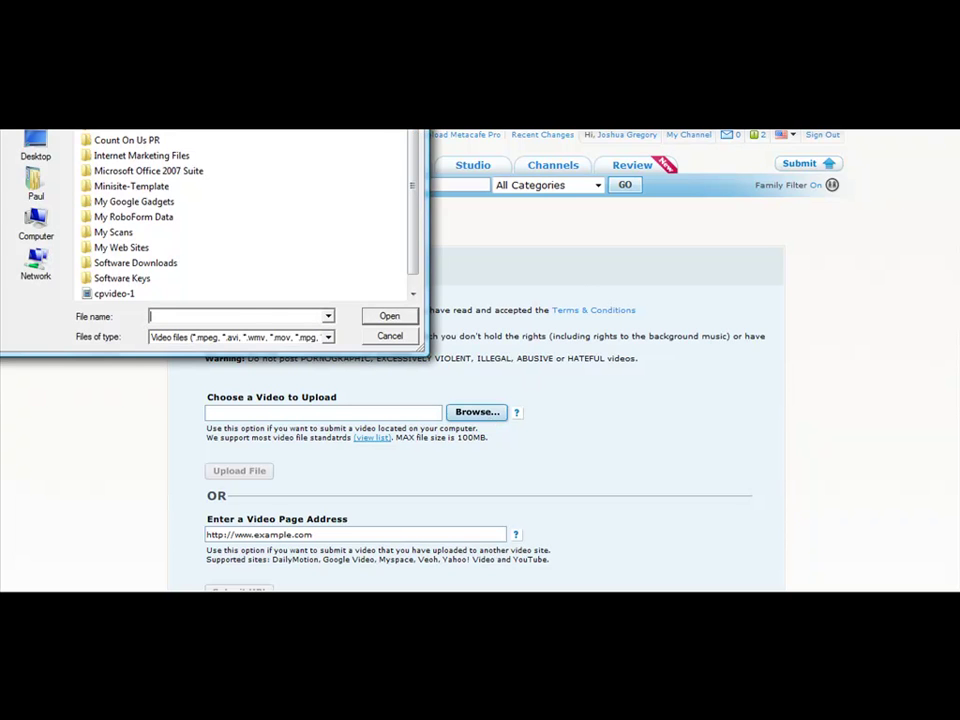
pyautogui.press('Escape')
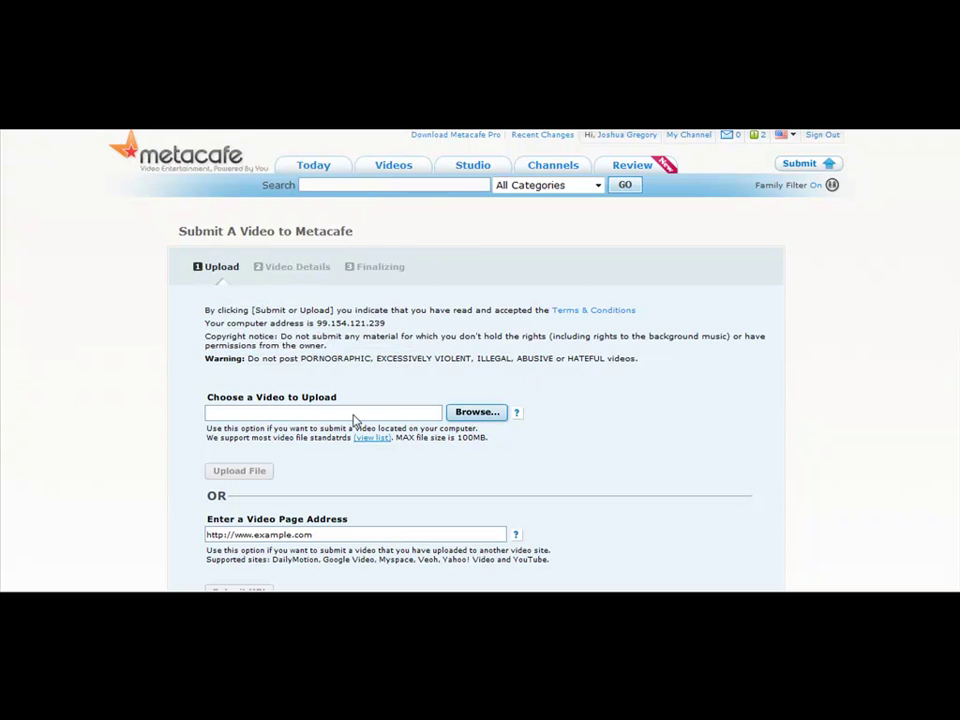
pyautogui.scroll(-3, 360, 416)
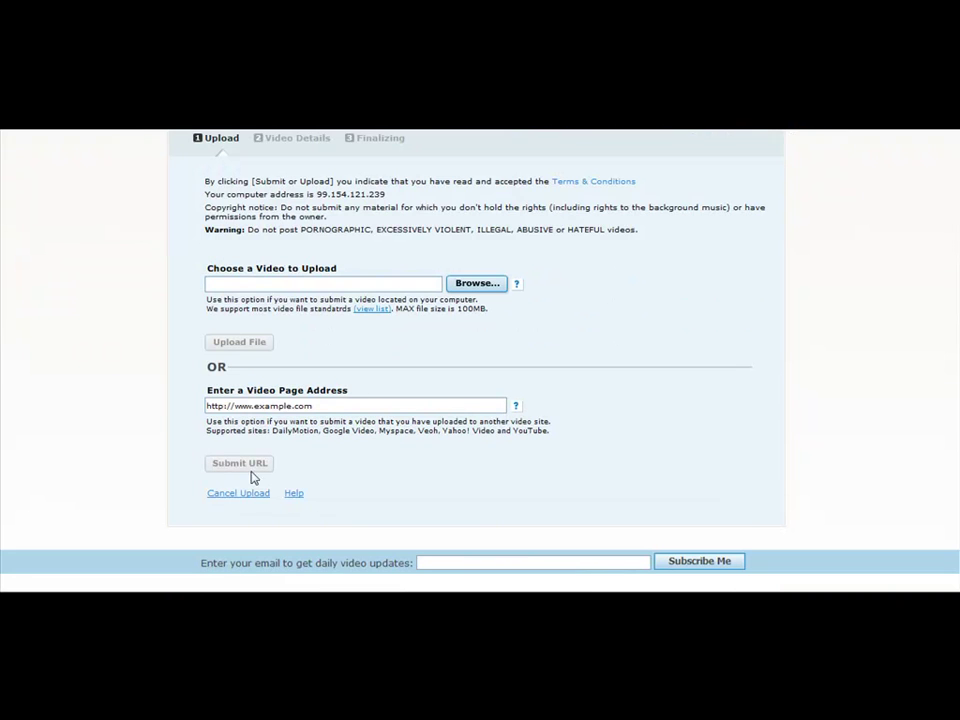
pyautogui.scroll(3, 516, 349)
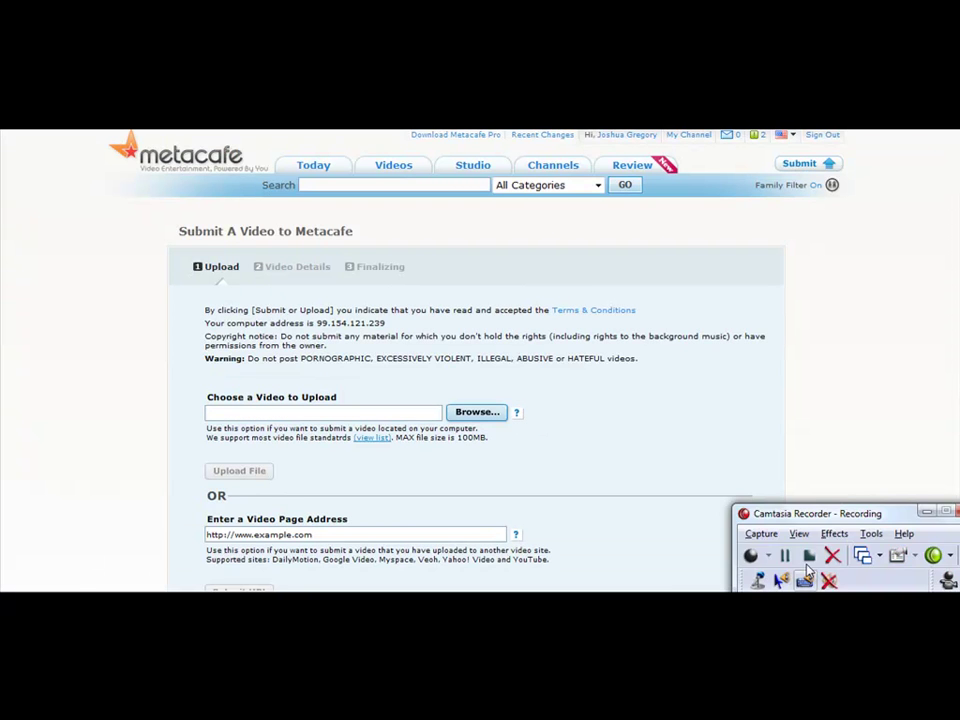
pyautogui.click(477, 412)
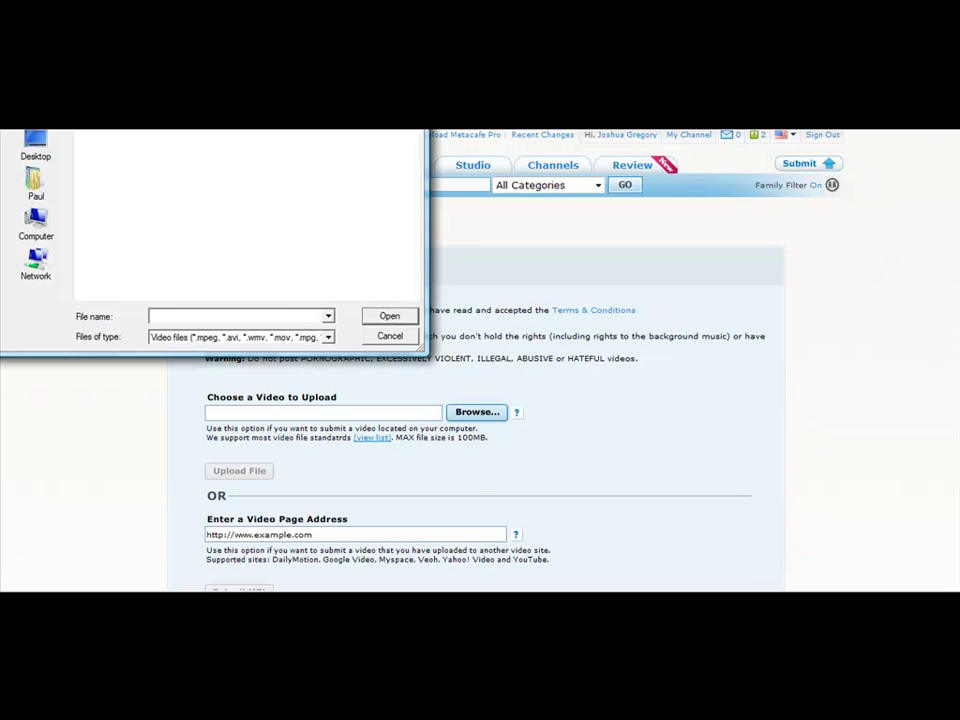
pyautogui.moveTo(186, 54); pyautogui.dragTo(226, 175)
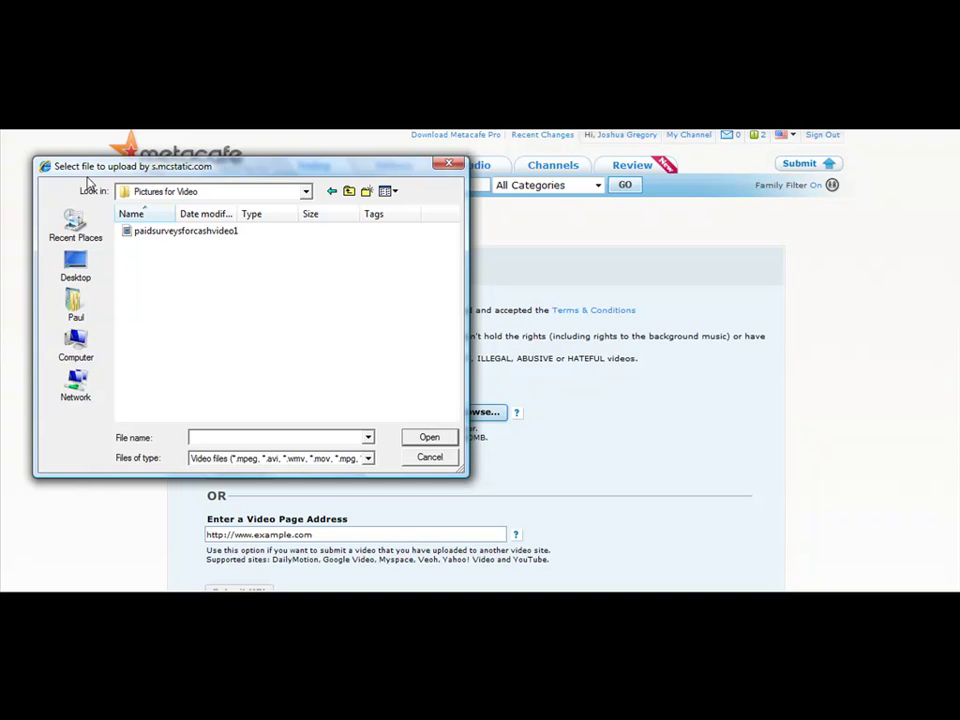
pyautogui.click(160, 238)
pyautogui.click(430, 440)
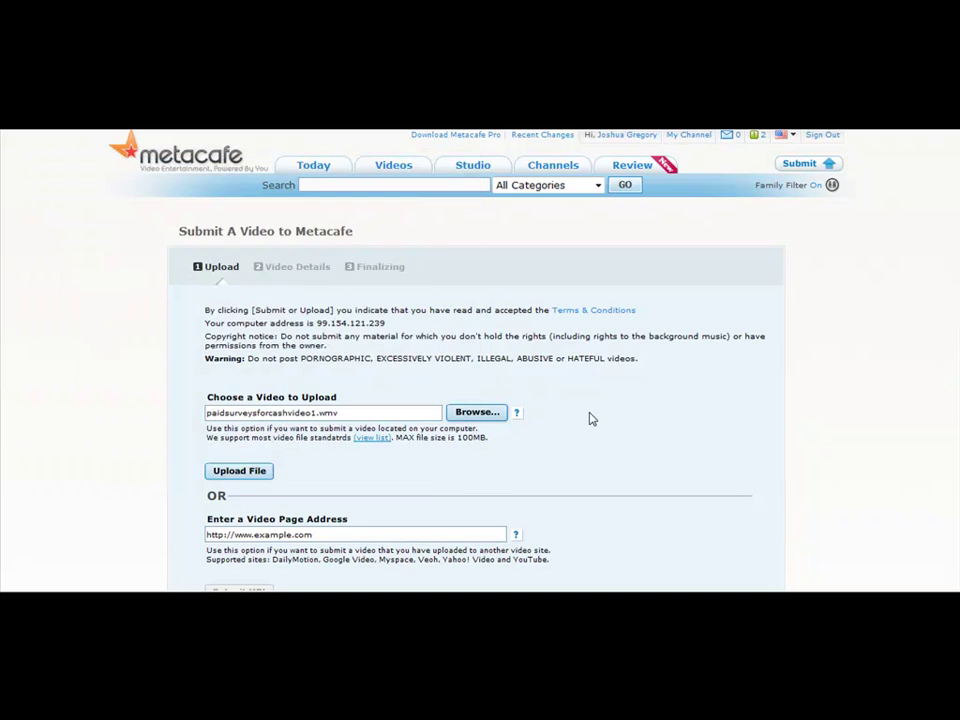
pyautogui.click(261, 471)
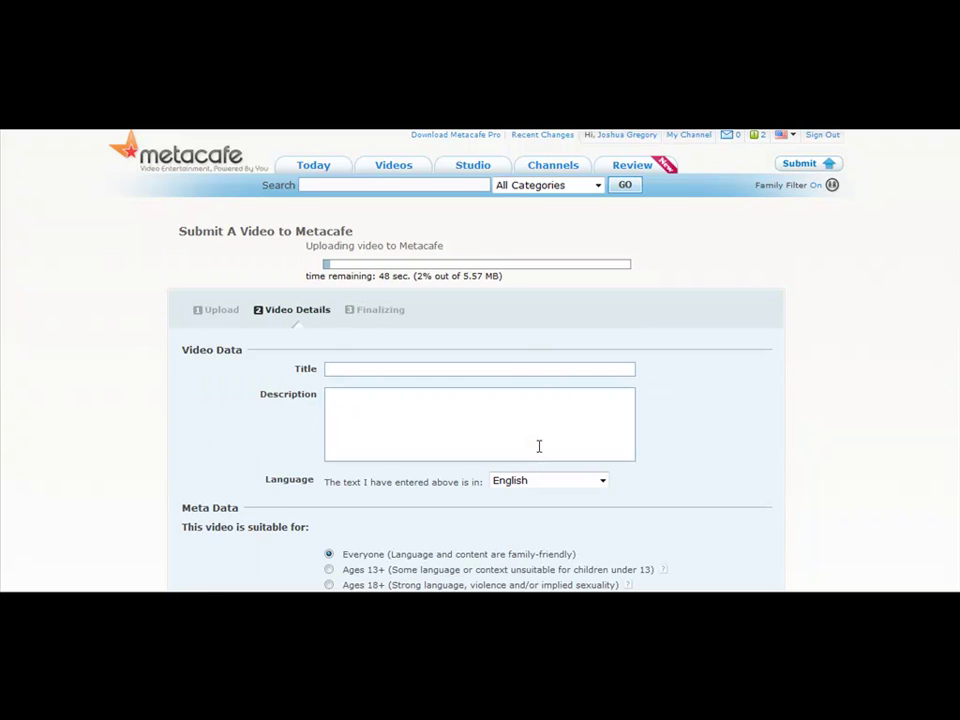
# - Title the Metacafe video 'Paid Surveys for Cash' and type a description with the weebly link
pyautogui.click(493, 368)
pyautogui.write('Paid ')
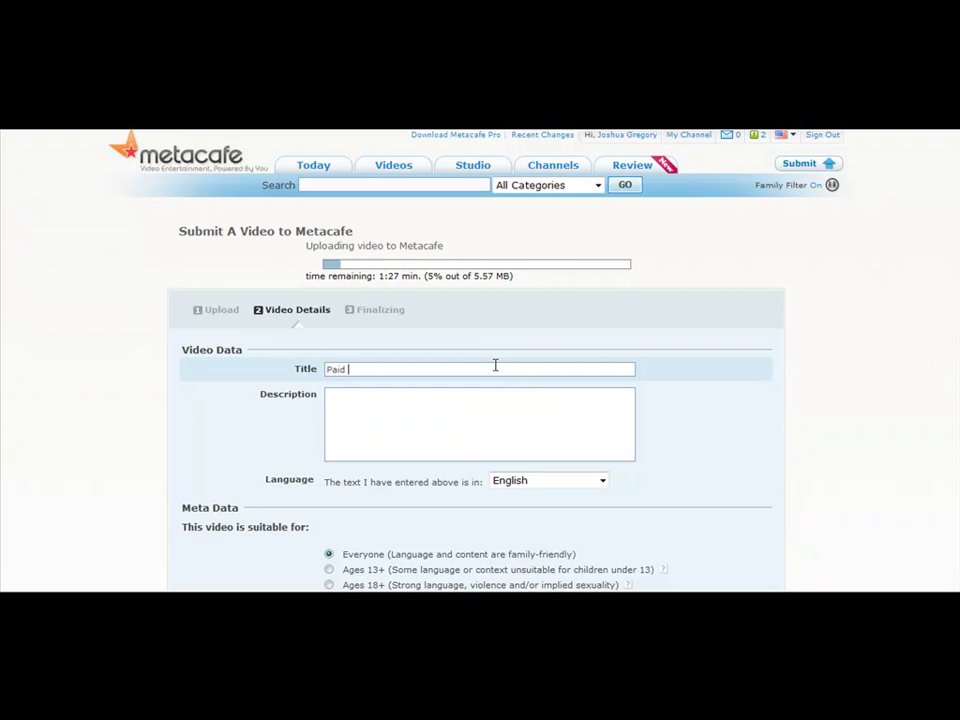
pyautogui.write('Sure')
pyautogui.press('BackSpace')
pyautogui.write('be')
pyautogui.press('BackSpace')
pyautogui.write('veys for Cash')
pyautogui.press('Tab')
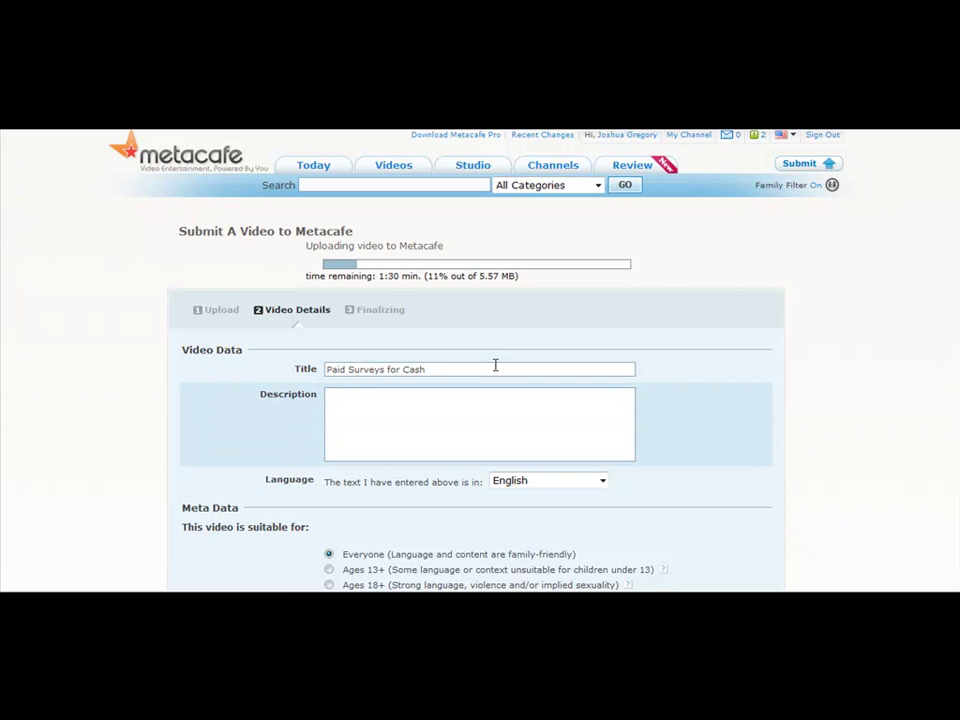
pyautogui.write('http://paidsurveysfor')
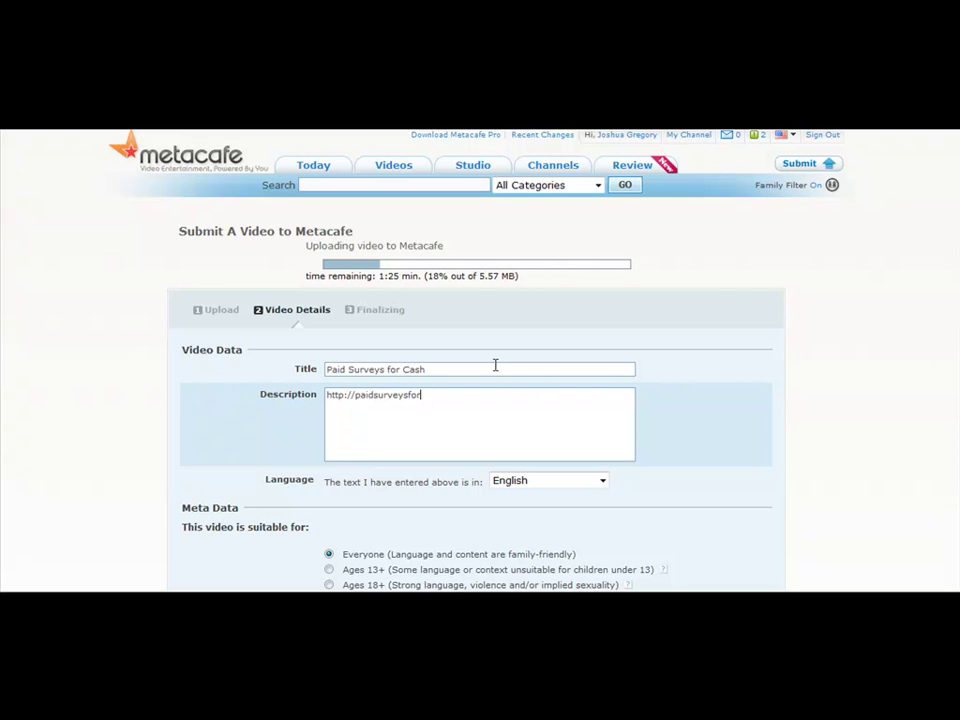
pyautogui.write('cash.weeb')
pyautogui.write('yy.com - Paid surveys for cash ar')
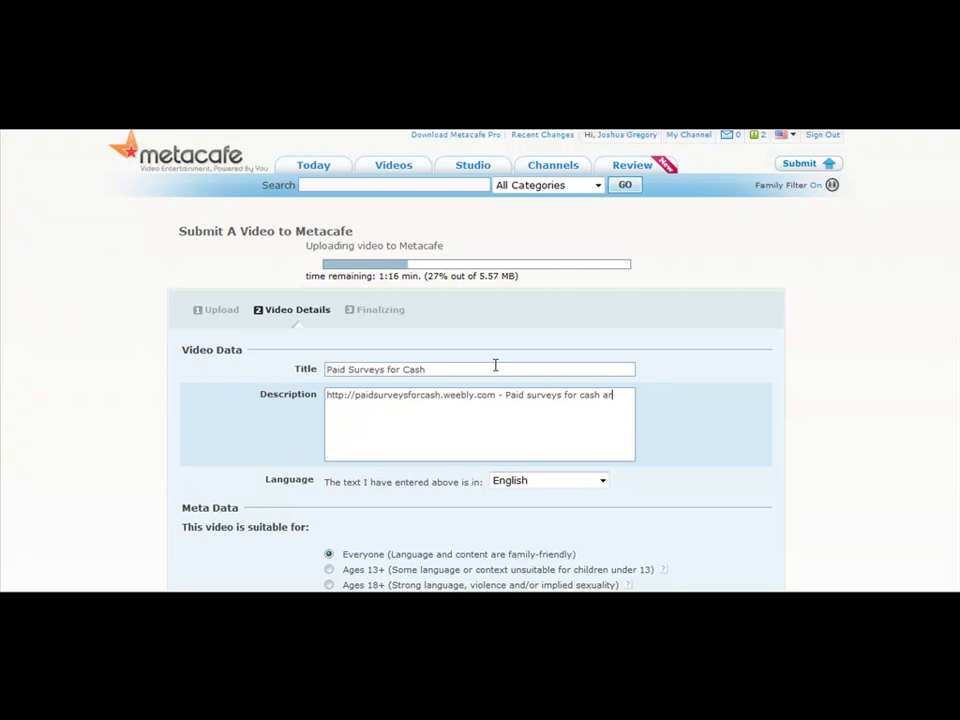
pyautogui.write('e re real and simple, and you can ')
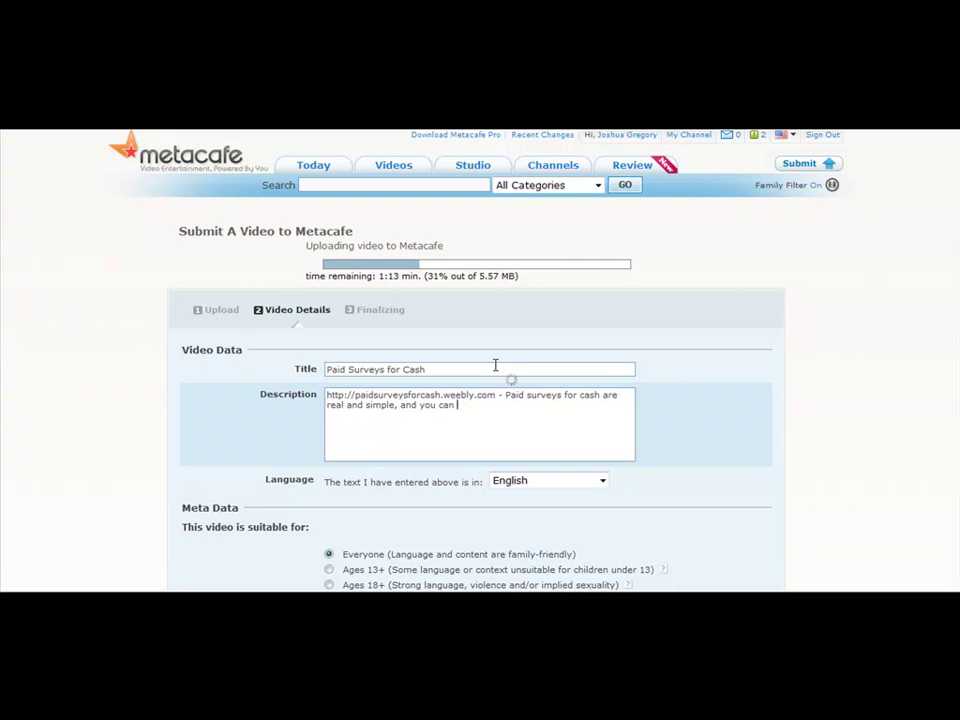
pyautogui.write('find many different survey ')
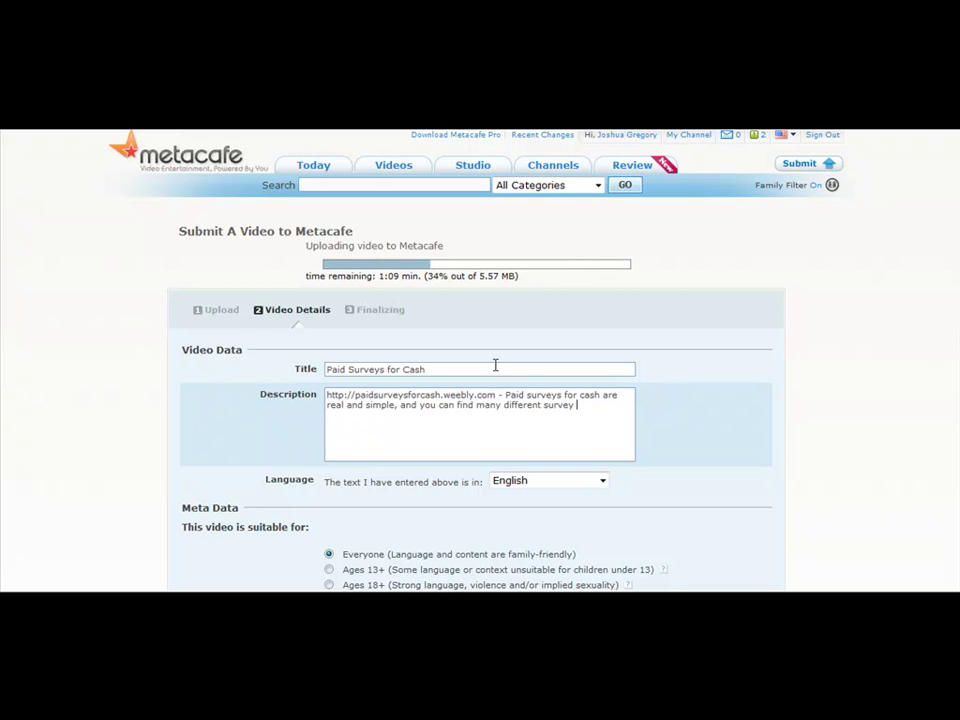
pyautogui.write('opportutunities.')
# - Copy the Metacafe video description into a new Notepad note
pyautogui.hotkey('ctrl', 'a')
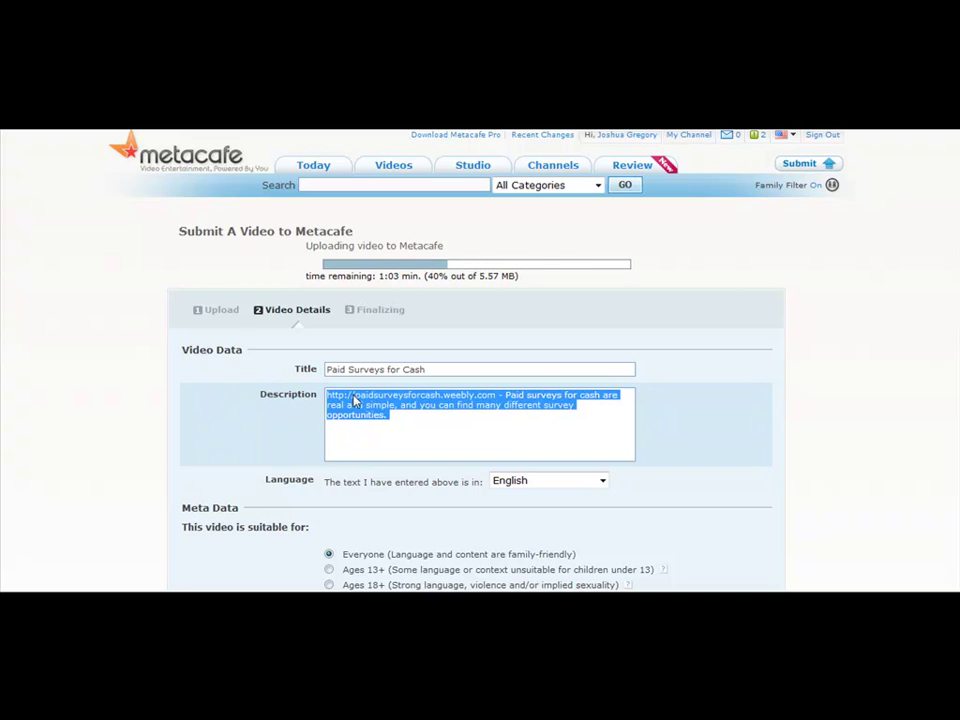
pyautogui.rightClick(355, 401)
pyautogui.click(407, 452)
pyautogui.press('super')
pyautogui.click(64, 370)
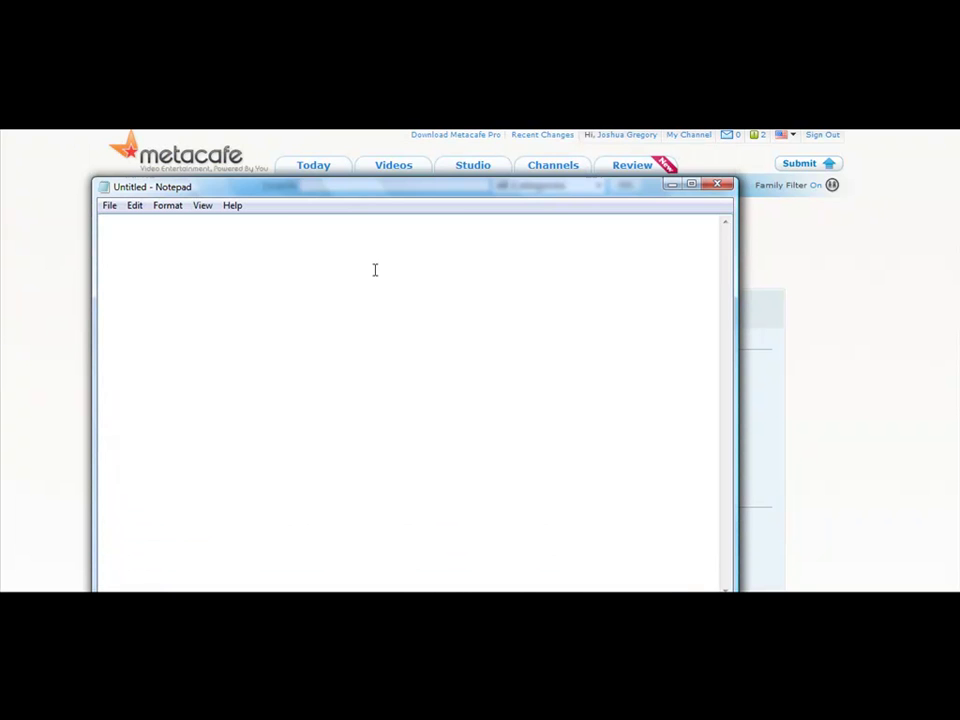
pyautogui.rightClick(375, 270)
pyautogui.click(414, 334)
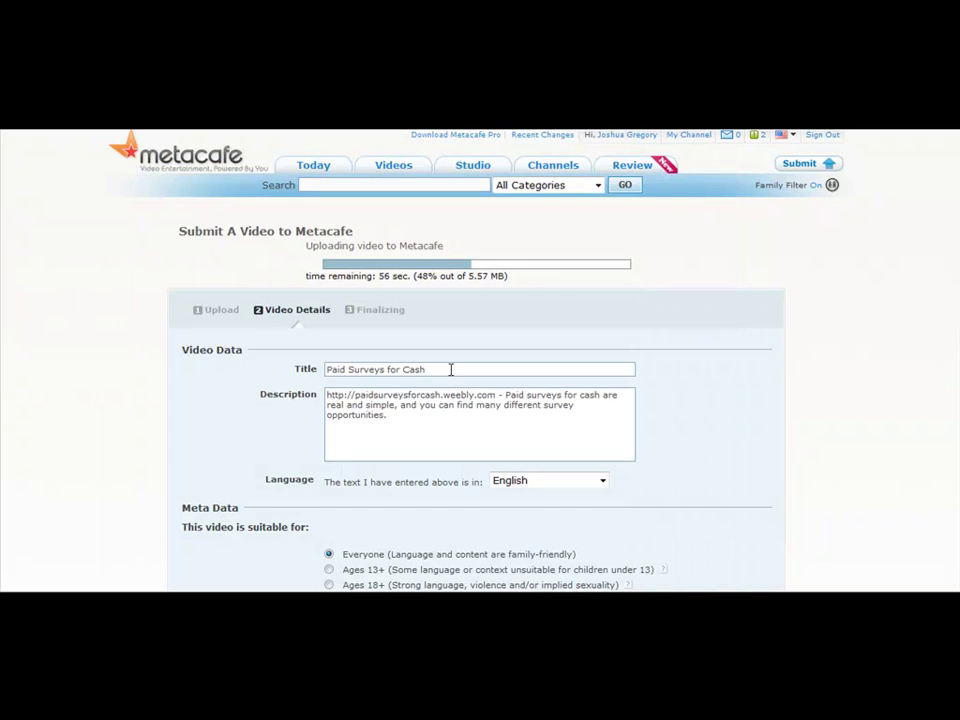
# - Copy the title 'Paid Surveys for Cash' and paste it above the description in Notepad
pyautogui.moveTo(450, 369); pyautogui.dragTo(375, 374)
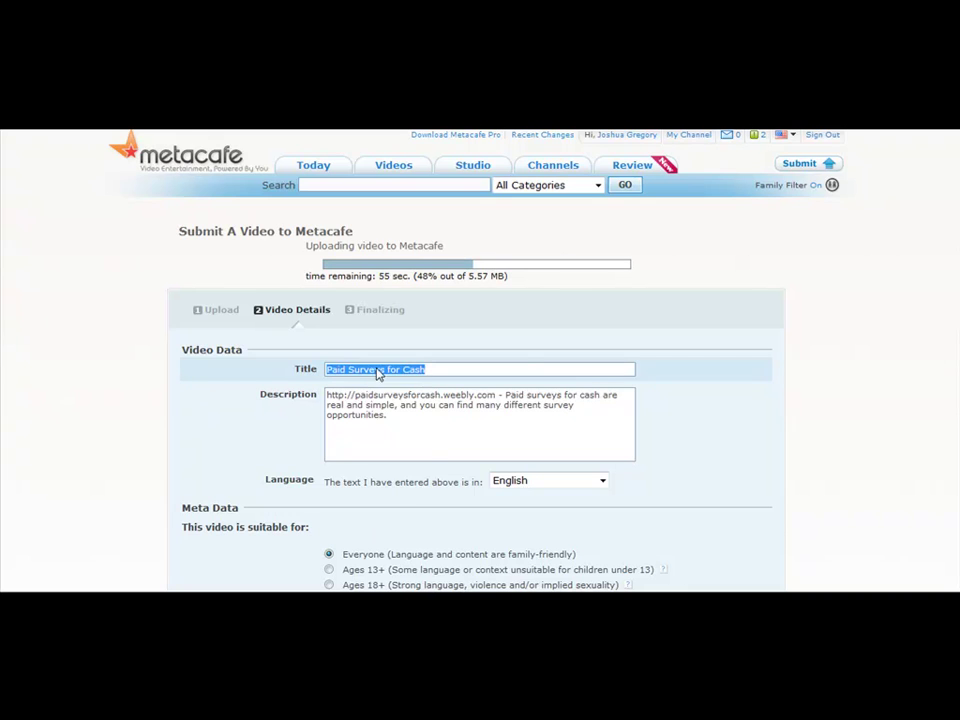
pyautogui.rightClick(378, 372)
pyautogui.click(410, 415)
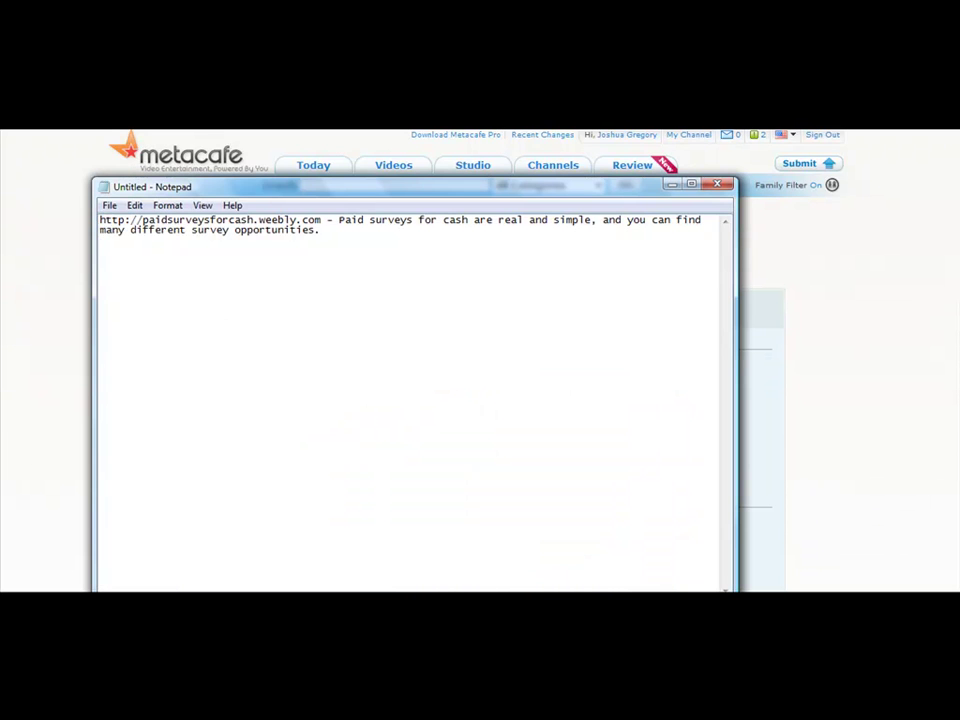
pyautogui.press('Return')
pyautogui.press('Return')
pyautogui.press('Up')
pyautogui.hotkey('ctrl', 'v')
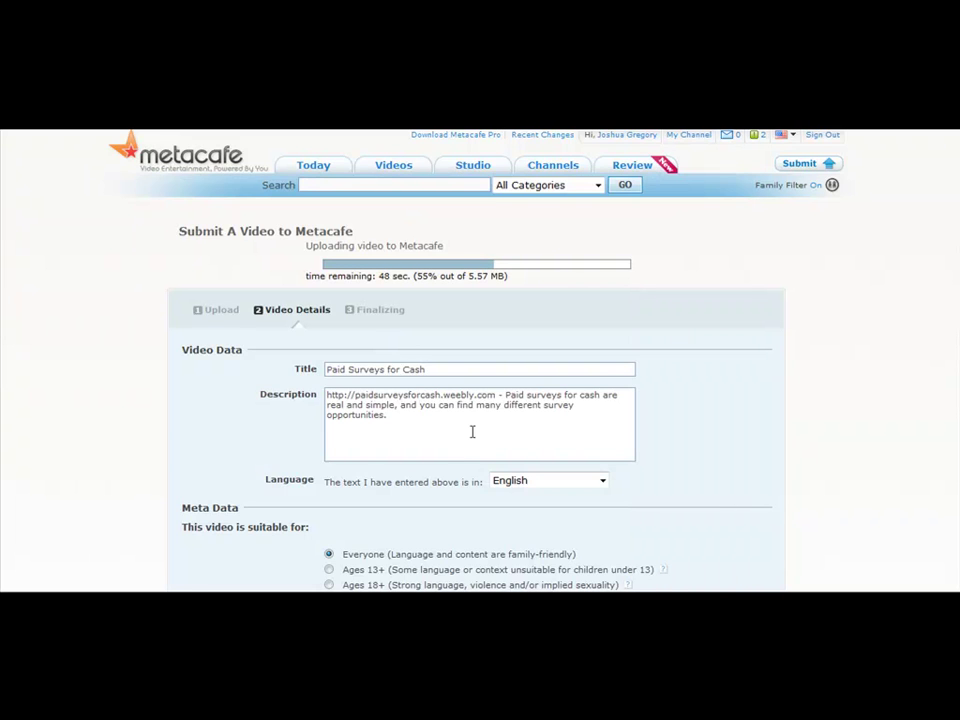
# - Tick How To and tag the video make money online, paid surveys, internet marketing, work from home
pyautogui.scroll(-3, 472, 440)
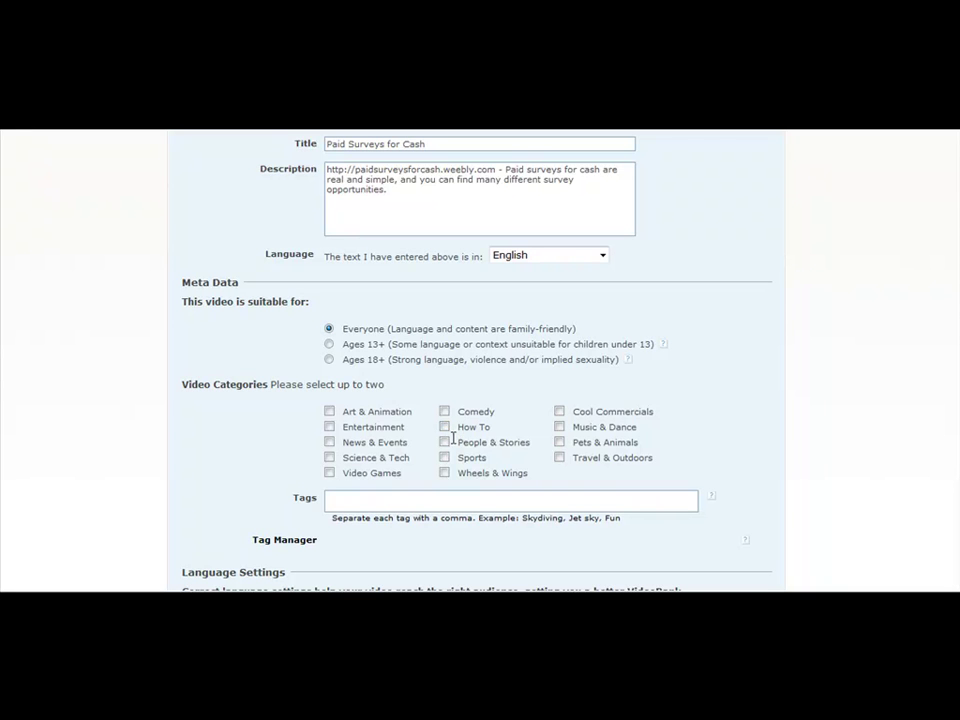
pyautogui.click(445, 428)
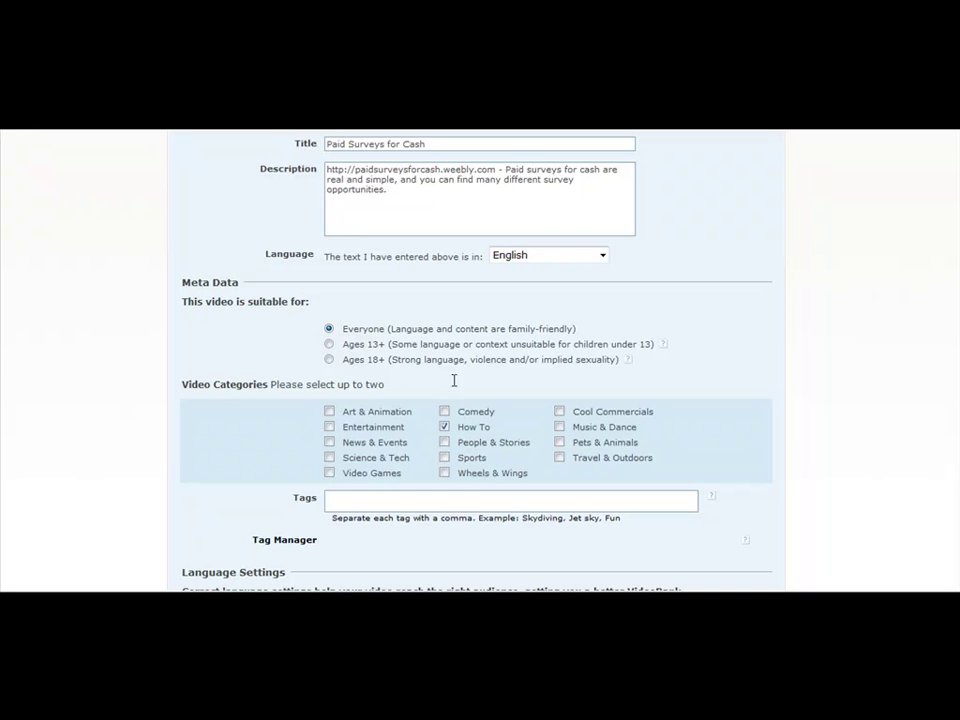
pyautogui.click(388, 503)
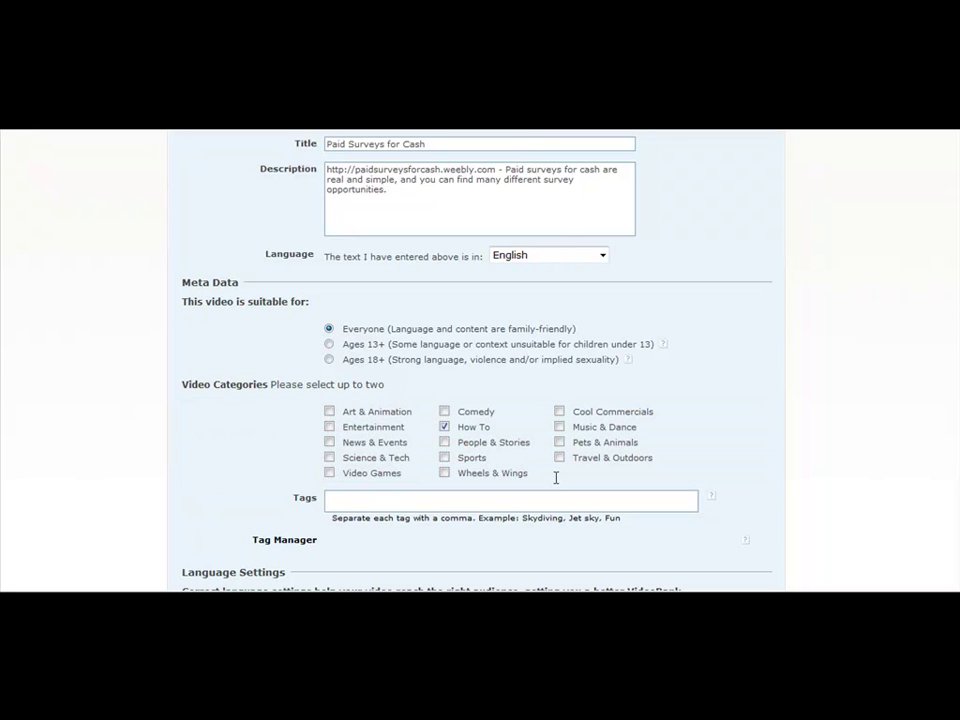
pyautogui.write('make money online, paid surveys')
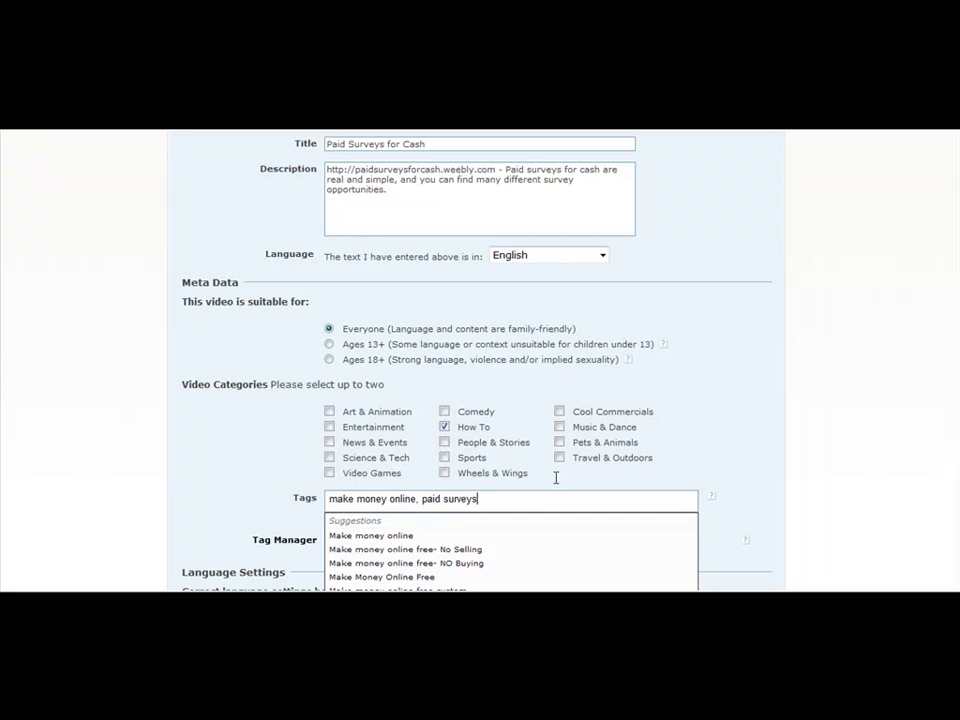
pyautogui.write(', nntner')
pyautogui.press('BackSpace')
pyautogui.press('BackSpace')
pyautogui.write('ernet marketing, wo')
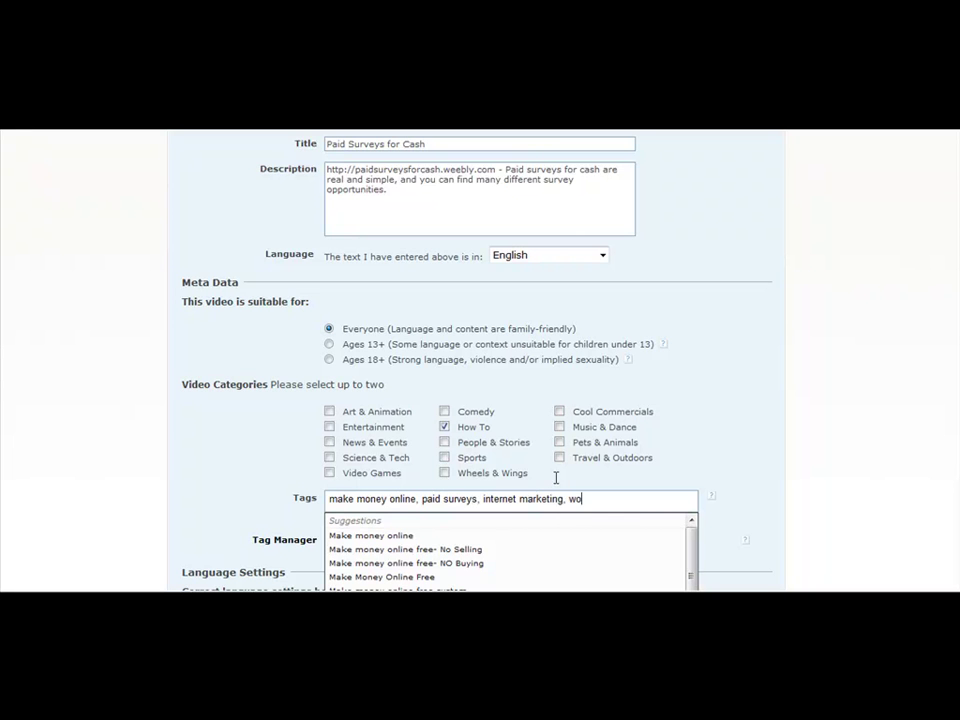
pyautogui.write('rk from home')
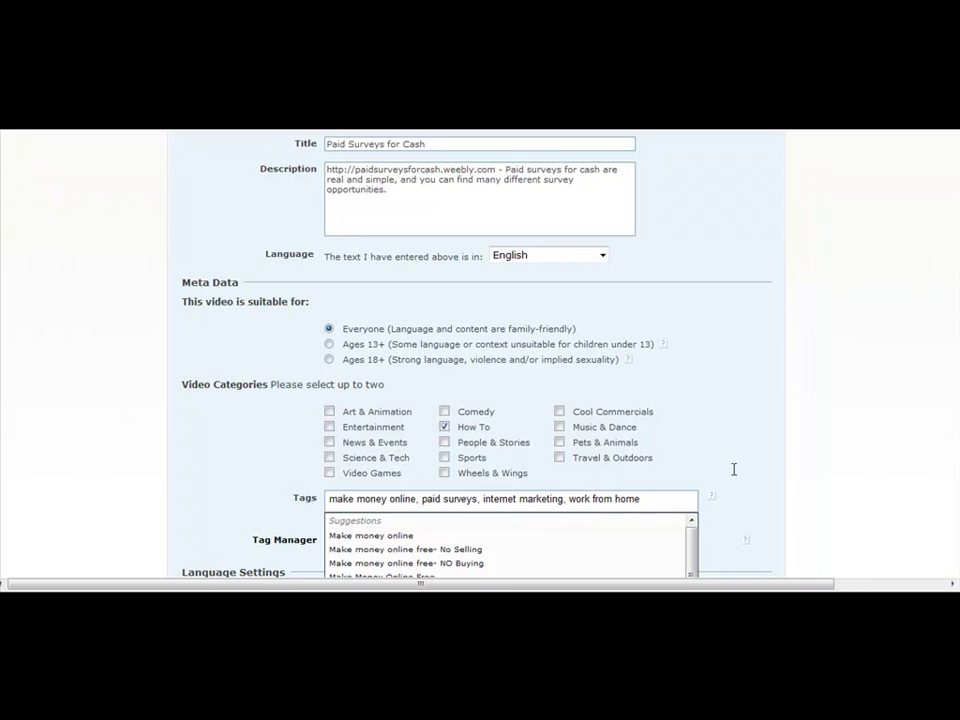
# - Copy the tags line to the end of the Notepad notes, then return to Metacafe
pyautogui.moveTo(645, 497); pyautogui.dragTo(326, 479)
pyautogui.rightClick(390, 505)
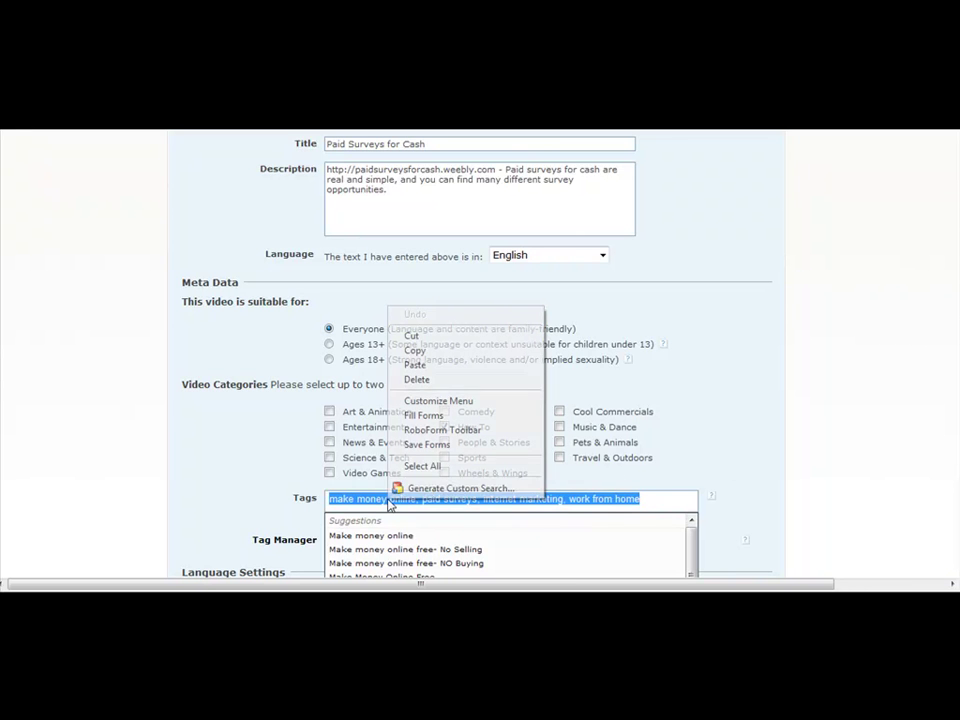
pyautogui.click(437, 352)
pyautogui.hotkey('alt', 'Tab')
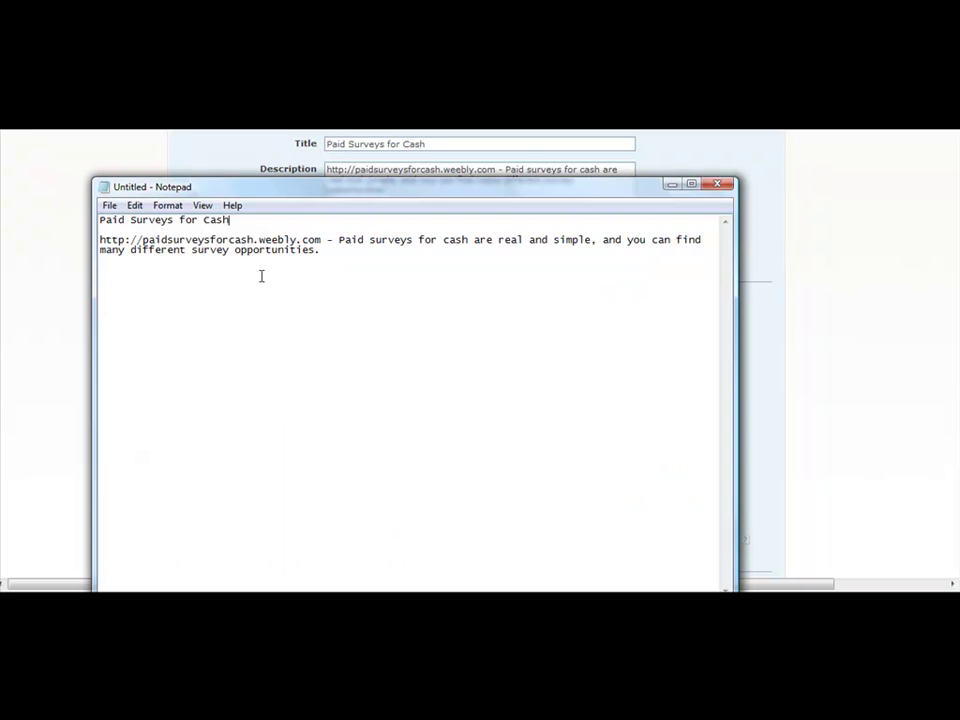
pyautogui.click(351, 259)
pyautogui.hotkey('ctrl', 'v')
pyautogui.click(820, 294)
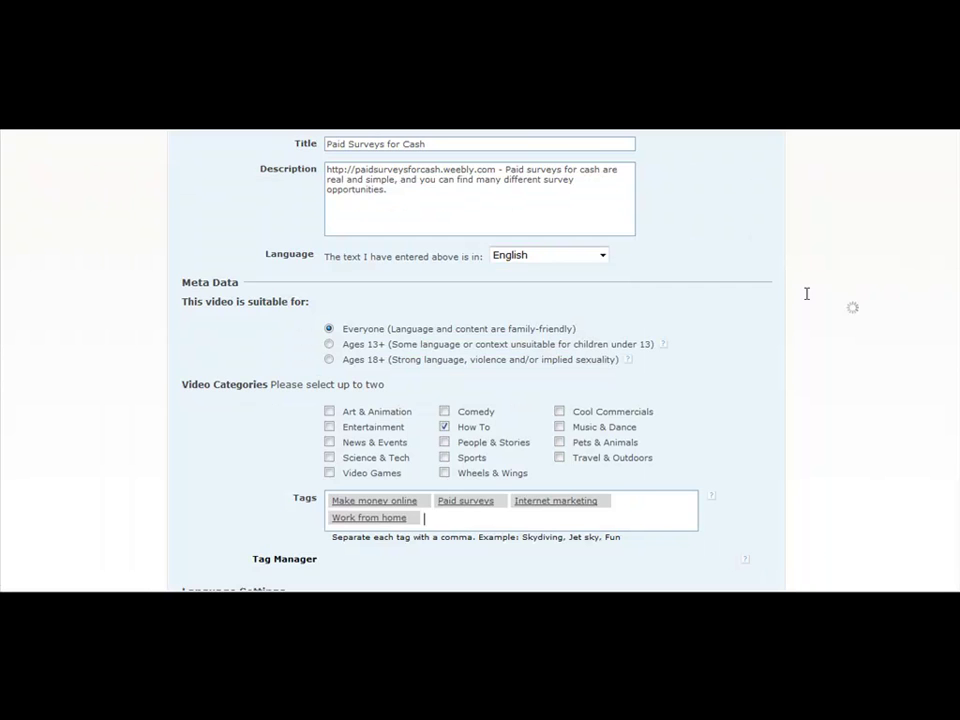
pyautogui.scroll(-5, 806, 294)
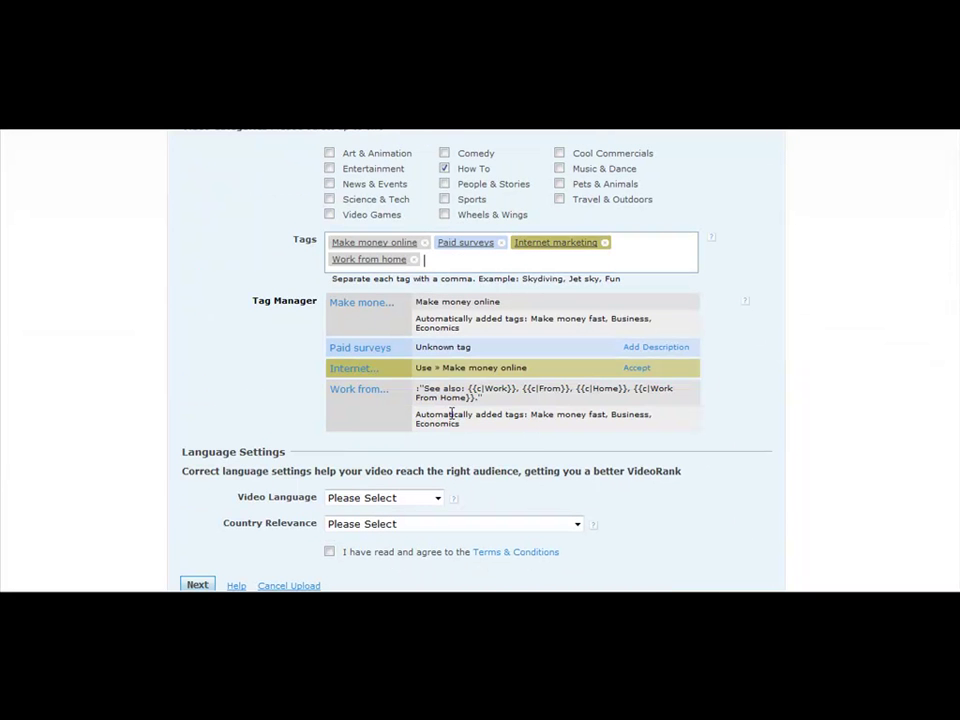
# - Set Video Language to Basic English and Country Relevance to United States
pyautogui.click(438, 498)
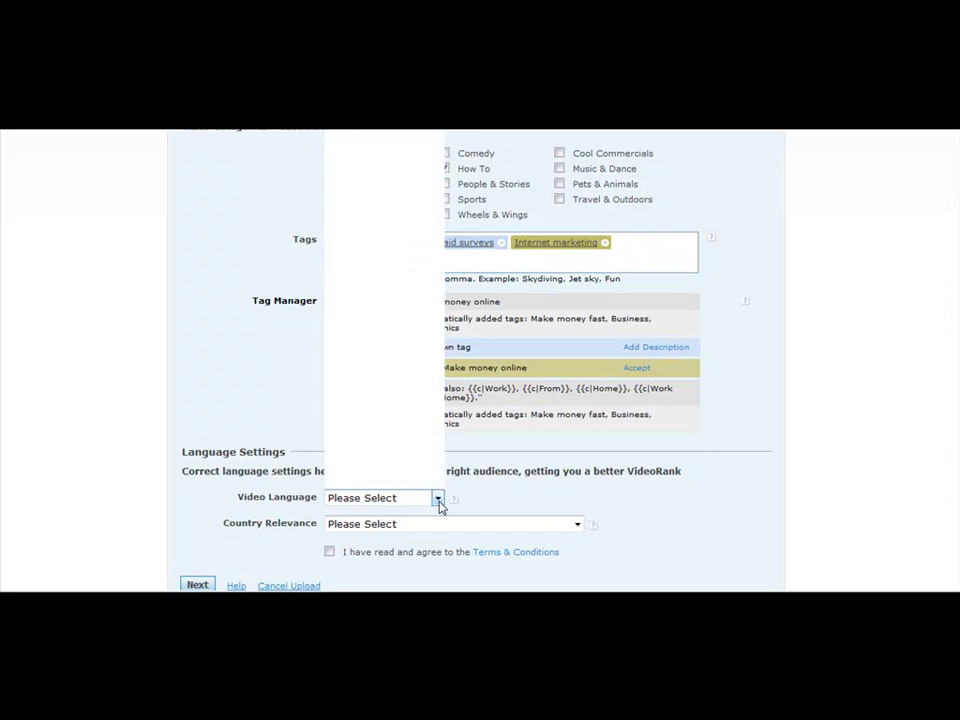
pyautogui.click(438, 498)
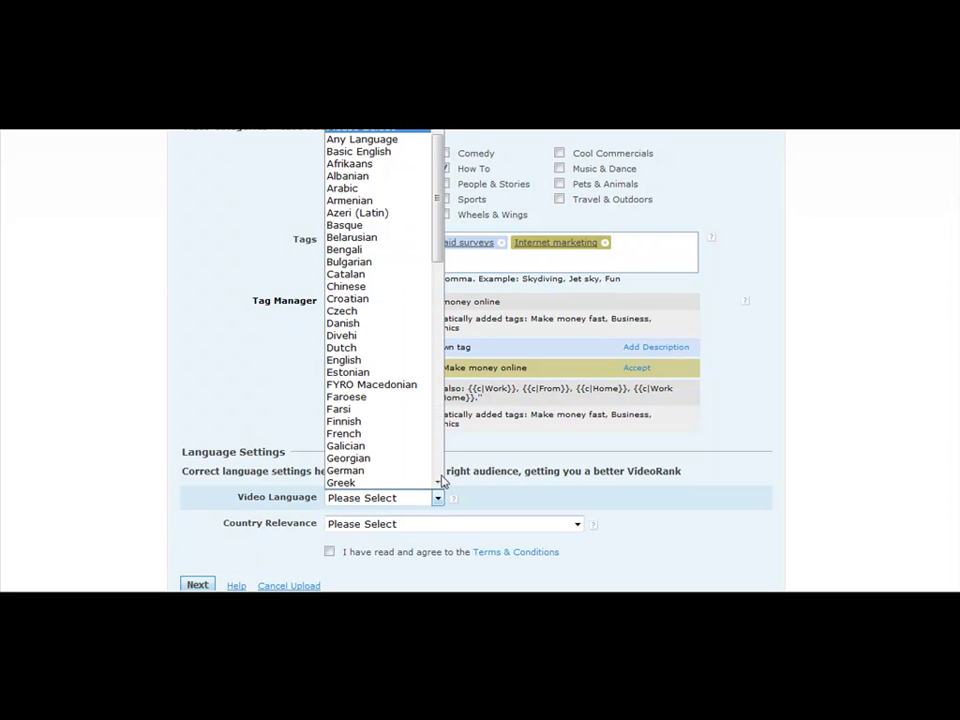
pyautogui.click(405, 152)
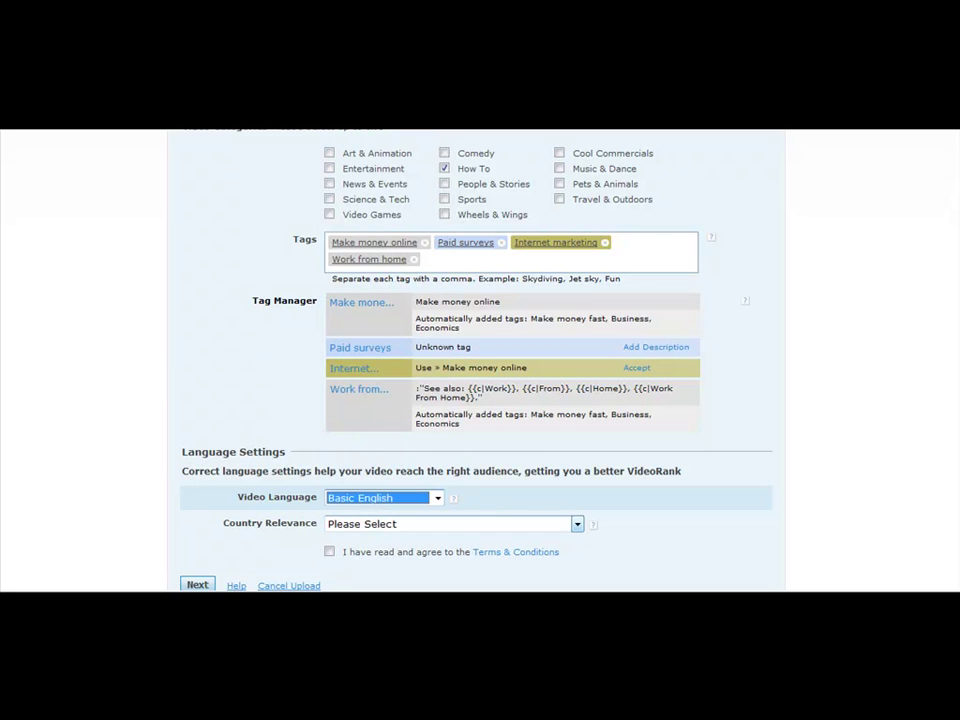
pyautogui.click(529, 525)
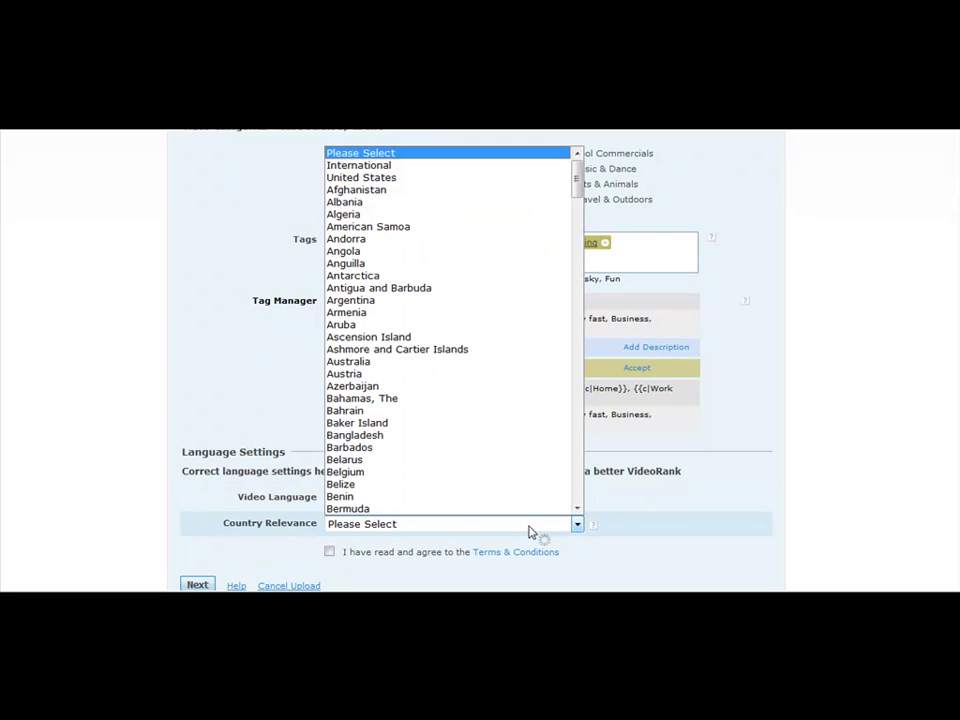
pyautogui.click(438, 178)
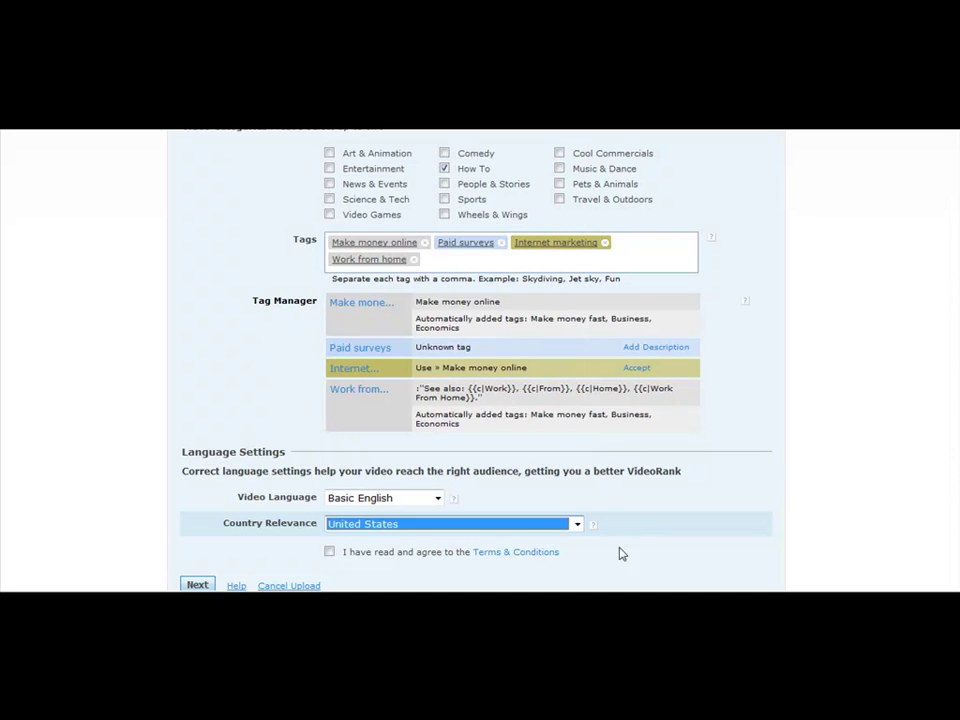
# - Agree to the Terms & Conditions and change Country Relevance to International
pyautogui.scroll(-2, 645, 518)
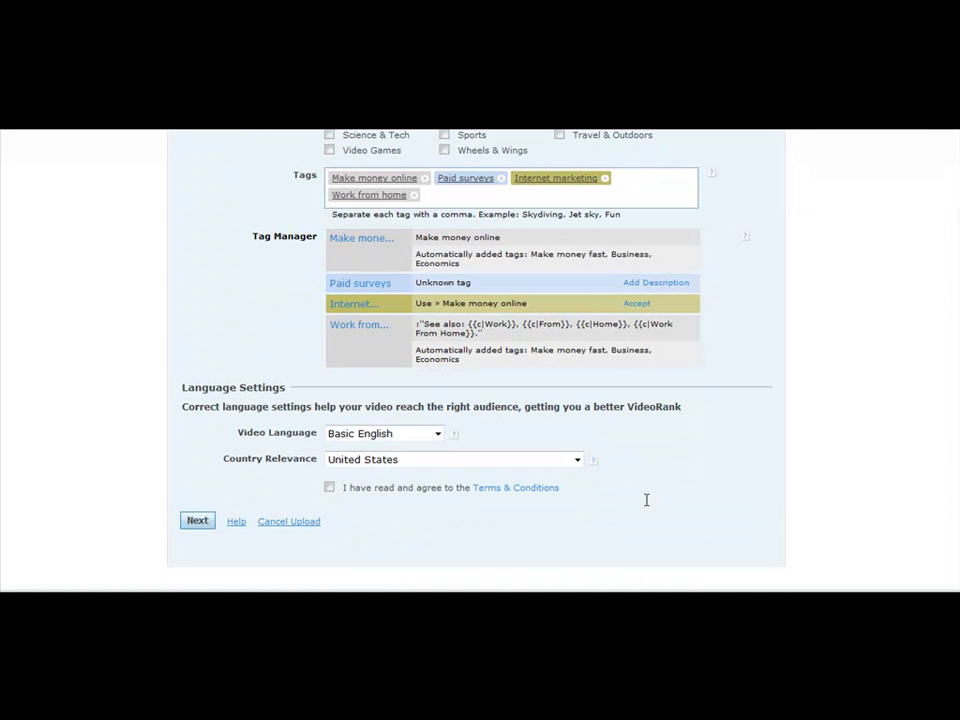
pyautogui.click(329, 488)
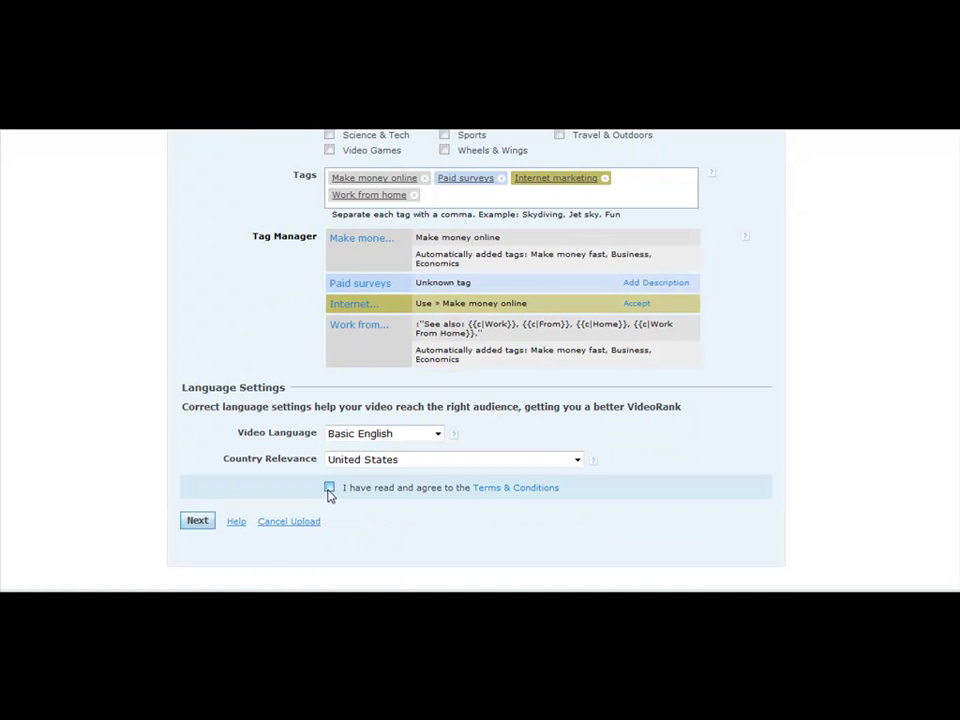
pyautogui.click(577, 459)
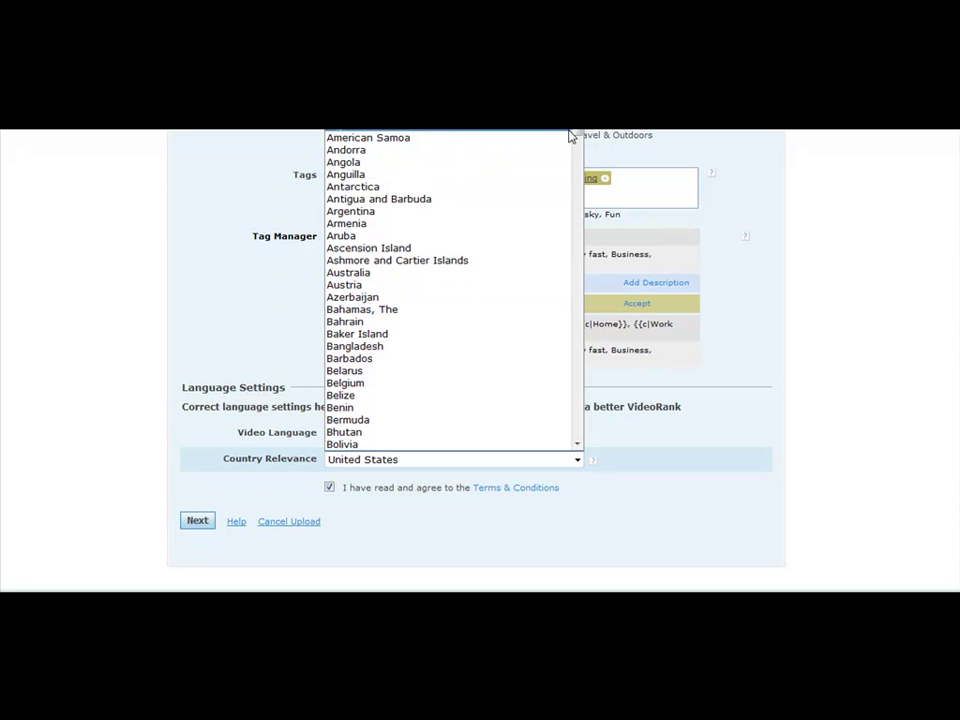
pyautogui.scroll(2, 450, 200)
pyautogui.click(400, 137)
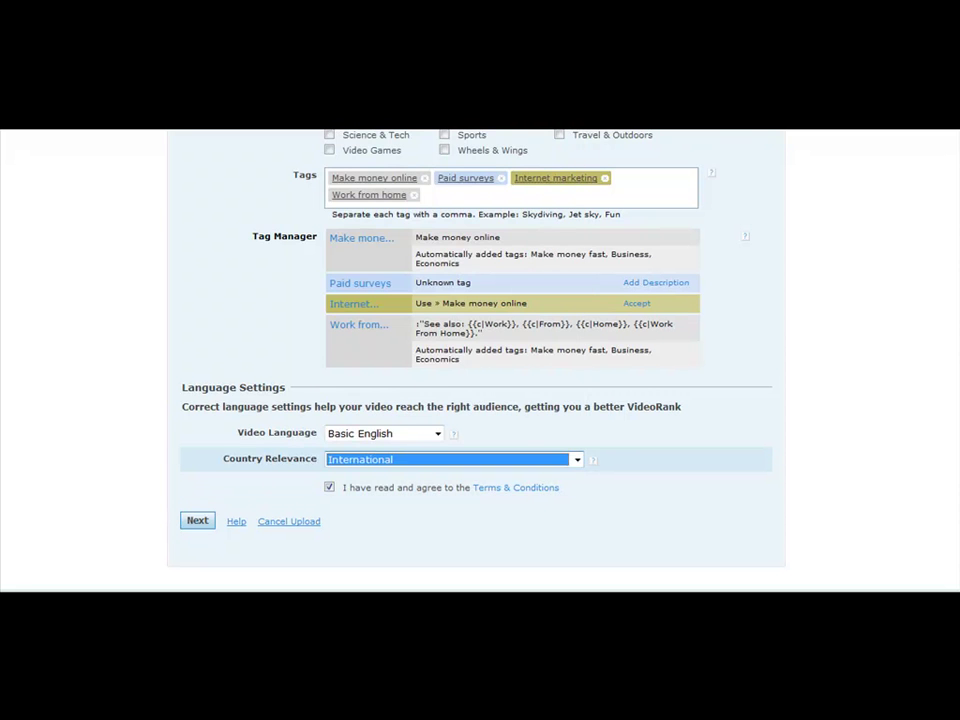
pyautogui.click(636, 542)
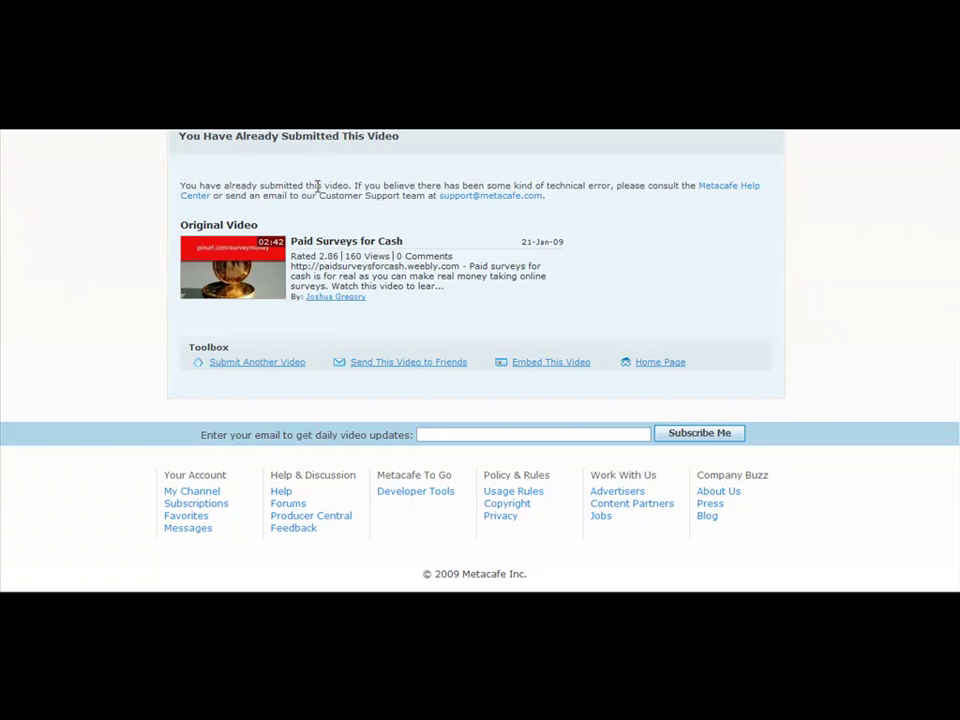
# - Scroll back to the top of the Metacafe page
pyautogui.scroll(3, 388, 225)
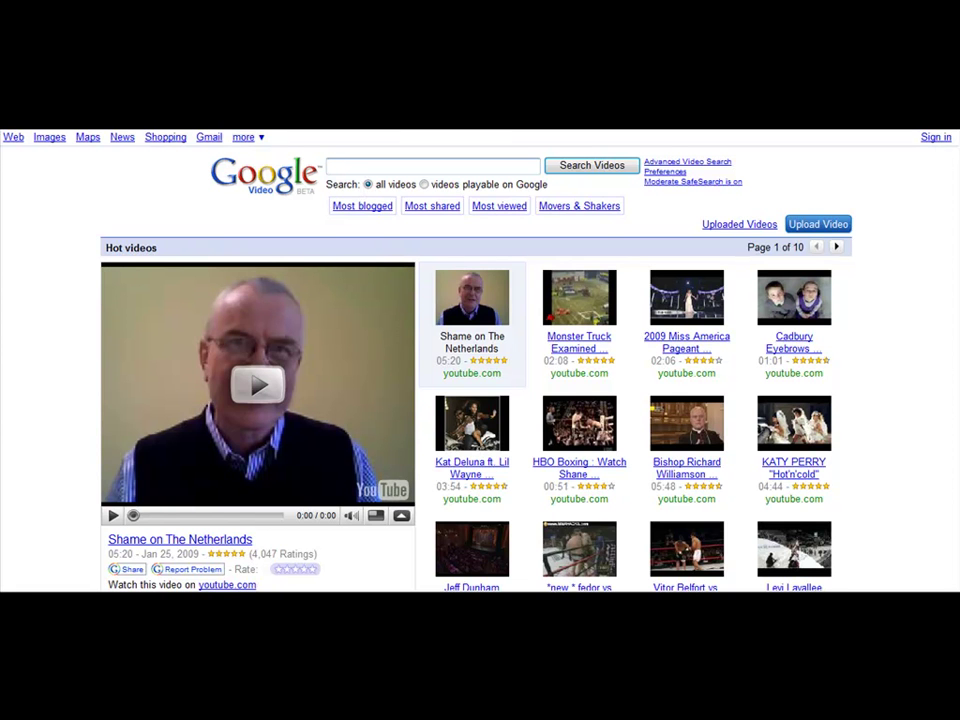
# - Sign in to the Google account using the saved e-mail and password
pyautogui.click(934, 140)
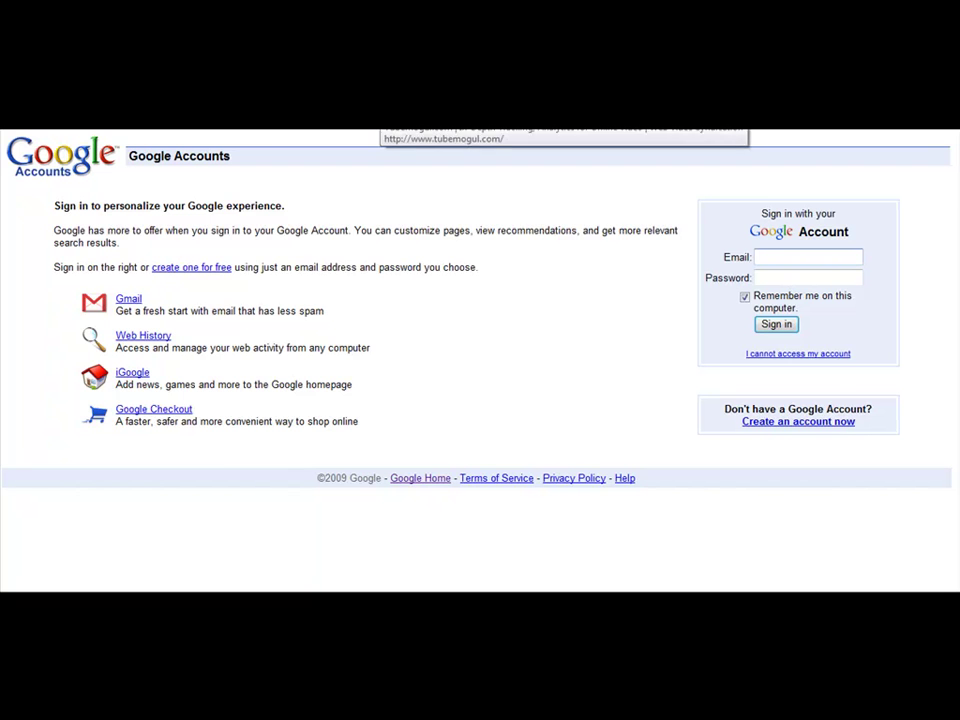
pyautogui.click(300, 148)
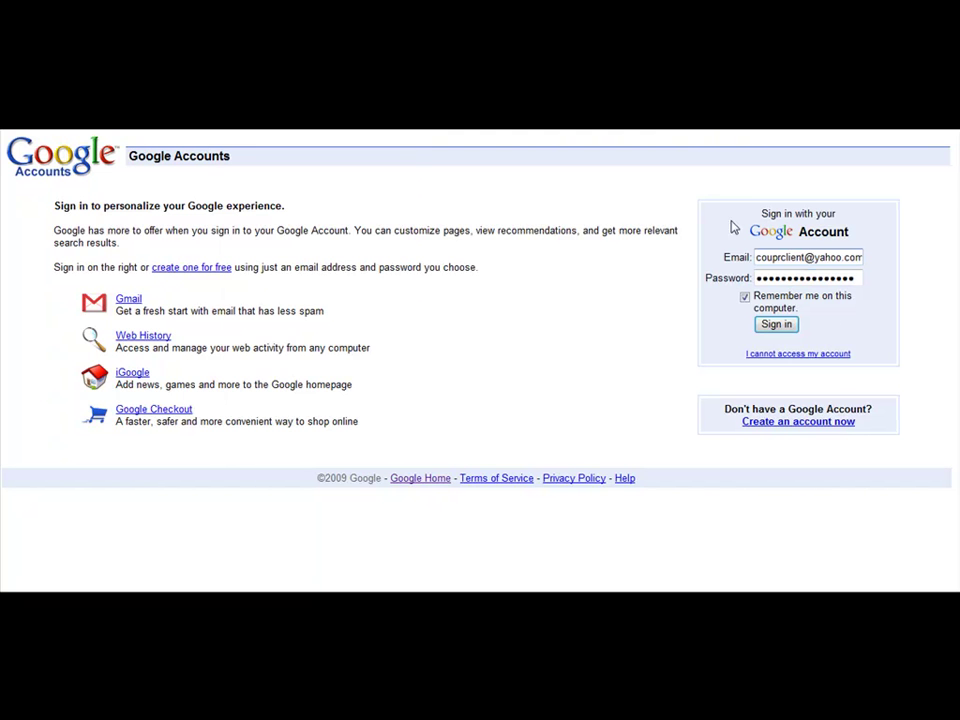
pyautogui.click(766, 326)
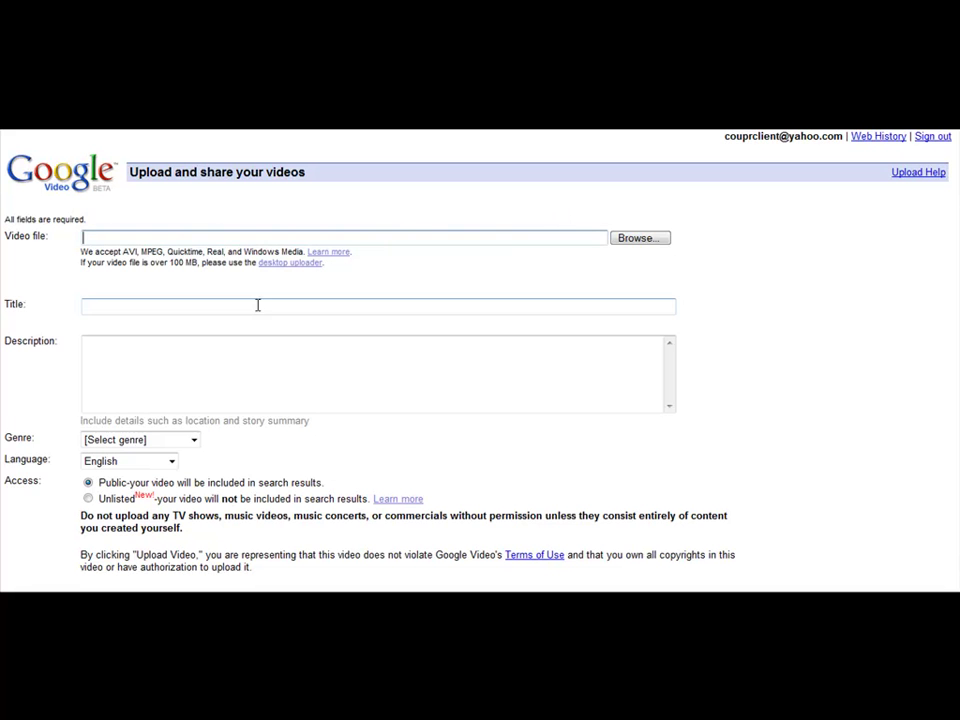
# - Review the title and description fields on the Google Video upload form
pyautogui.scroll(-3, 210, 360)
pyautogui.scroll(-2, 161, 433)
pyautogui.scroll(5, 354, 369)
pyautogui.click(358, 366)
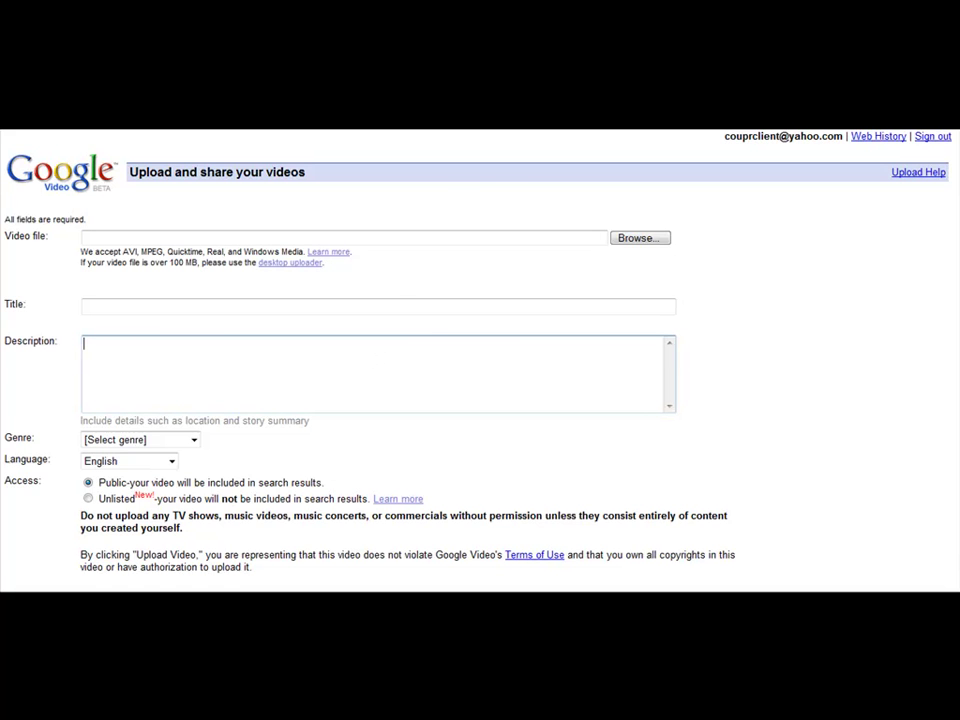
pyautogui.press('F10')
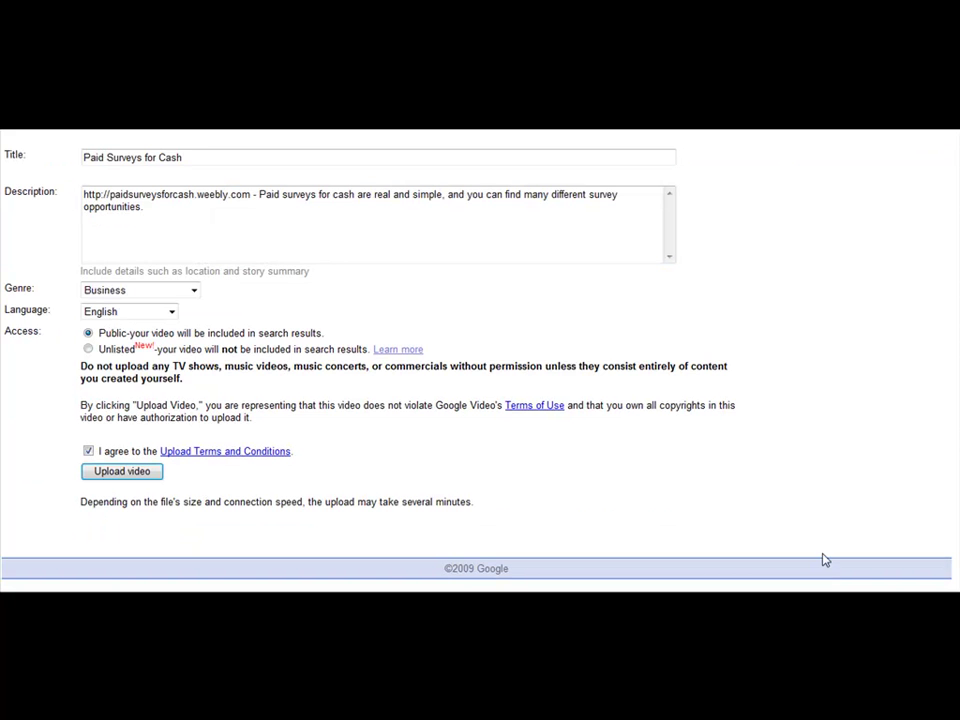
pyautogui.scroll(3, 771, 454)
pyautogui.click(193, 309)
pyautogui.hotkey('ctrl', 'a')
pyautogui.click(374, 312)
pyautogui.click(193, 354)
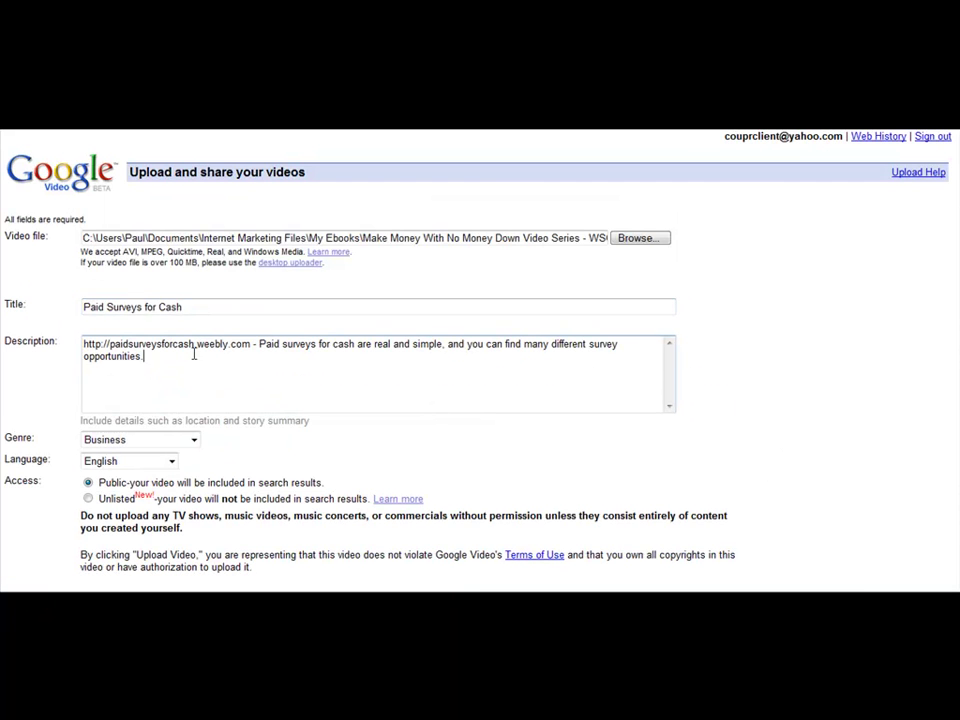
pyautogui.scroll(-3, 193, 354)
pyautogui.scroll(3, 313, 319)
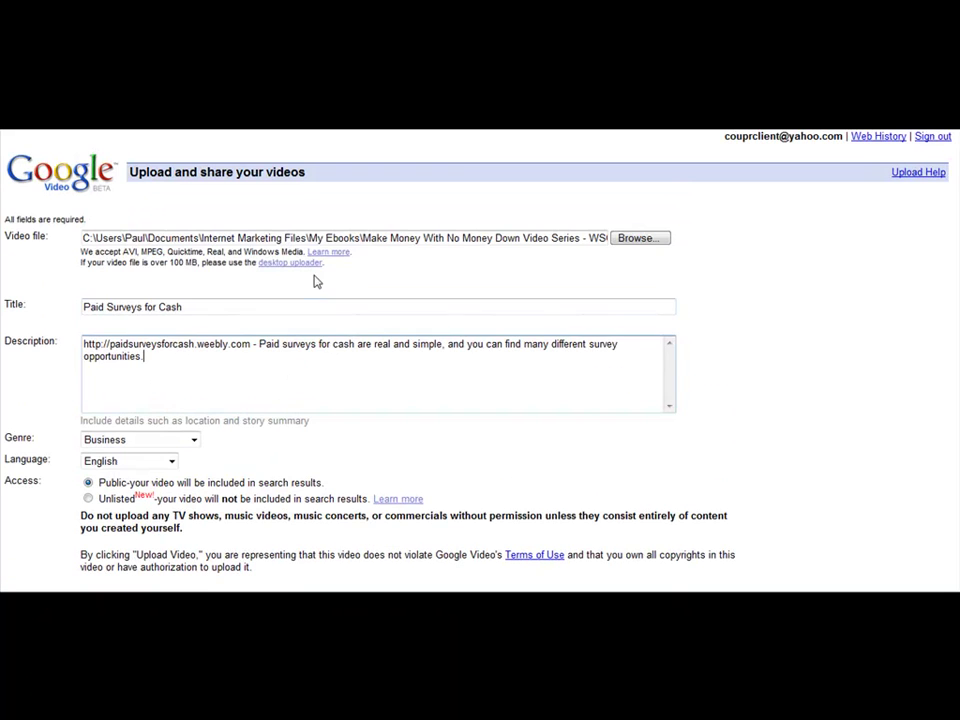
# - Select paidsurveysforcashvideo1 as the video file, re-choosing it after clearing the path
pyautogui.click(638, 238)
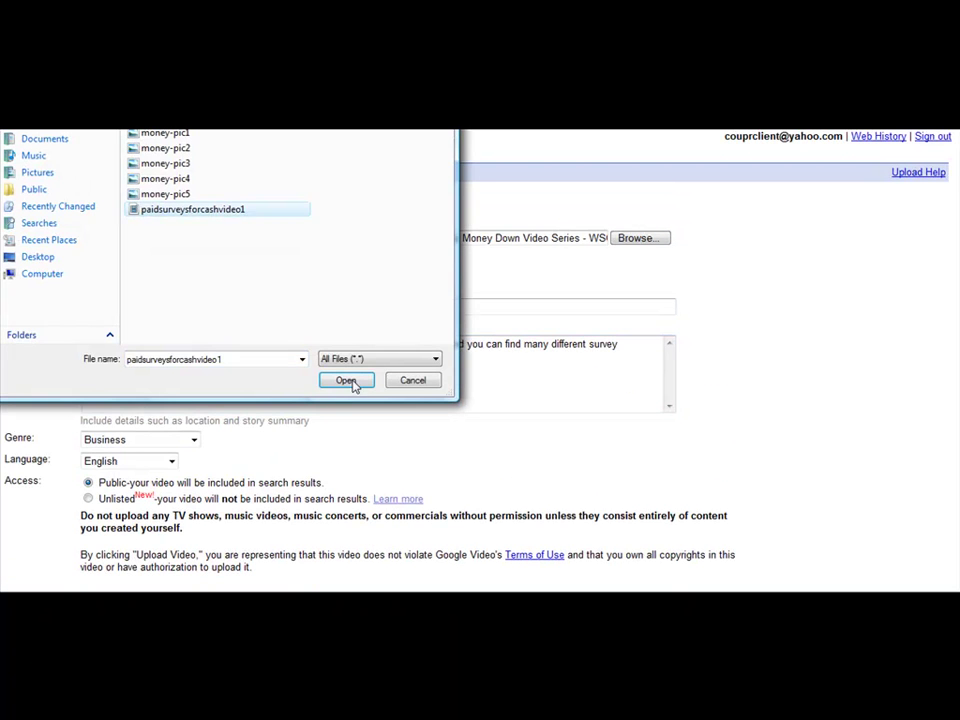
pyautogui.click(352, 382)
pyautogui.scroll(-3, 500, 288)
pyautogui.scroll(3, 499, 285)
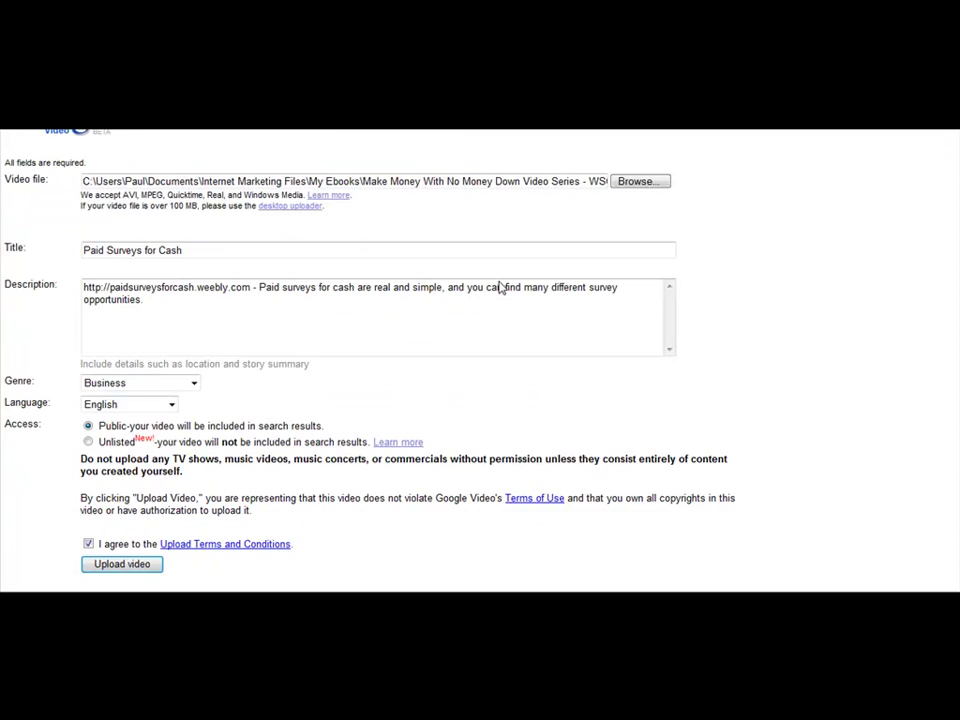
pyautogui.tripleClick(567, 242)
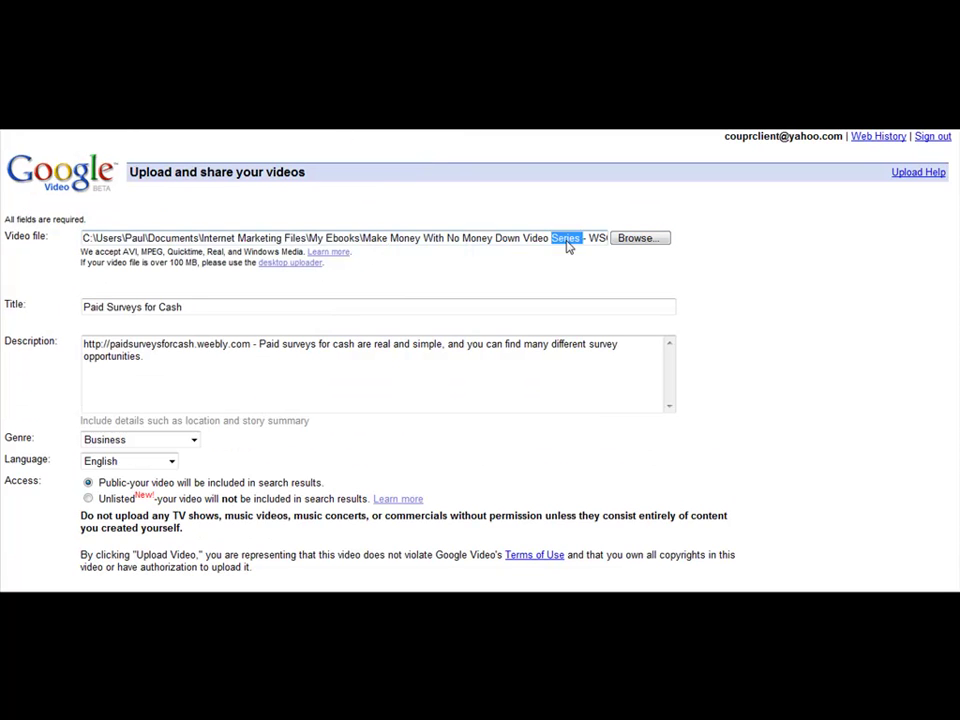
pyautogui.press('BackSpace')
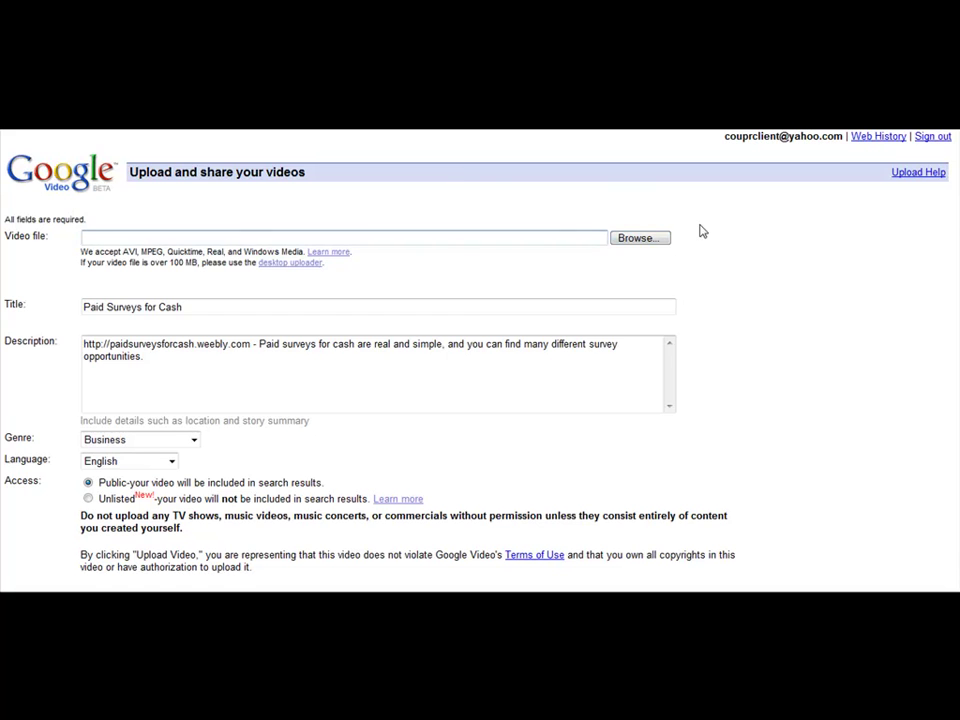
pyautogui.click(289, 243)
pyautogui.click(195, 212)
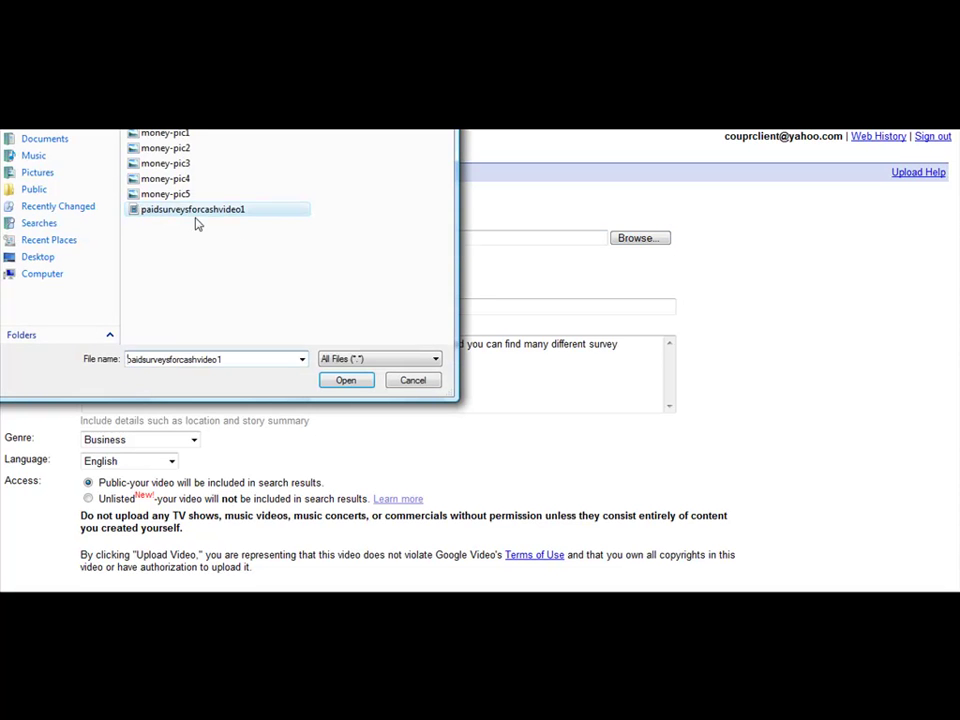
pyautogui.click(328, 380)
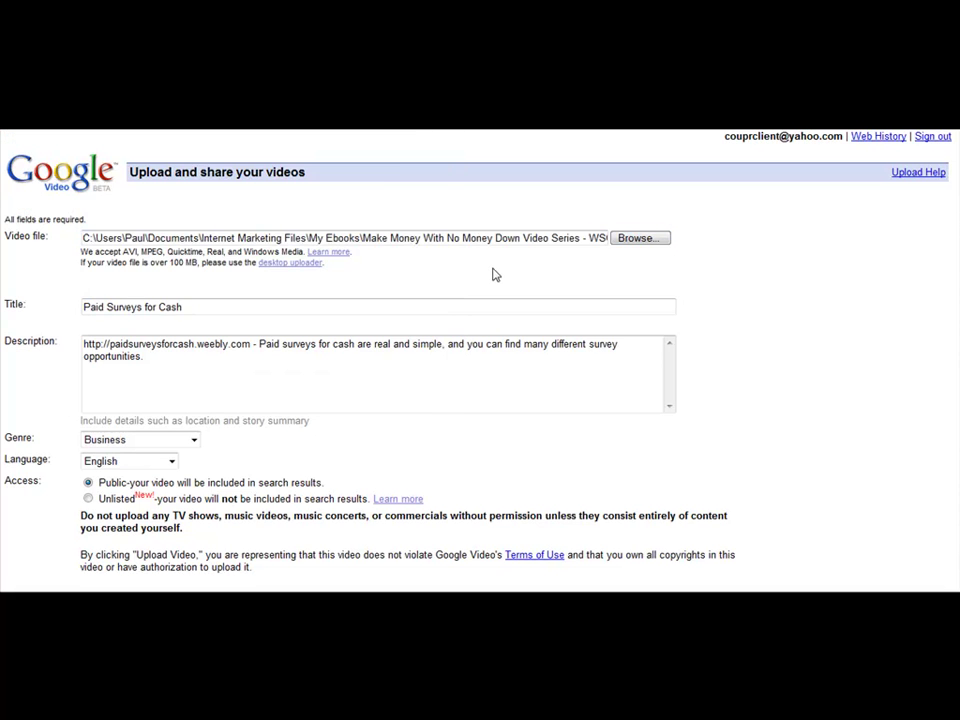
pyautogui.scroll(-3, 495, 274)
# - Upload the video and open its Video Status page showing it as Processing
pyautogui.click(137, 471)
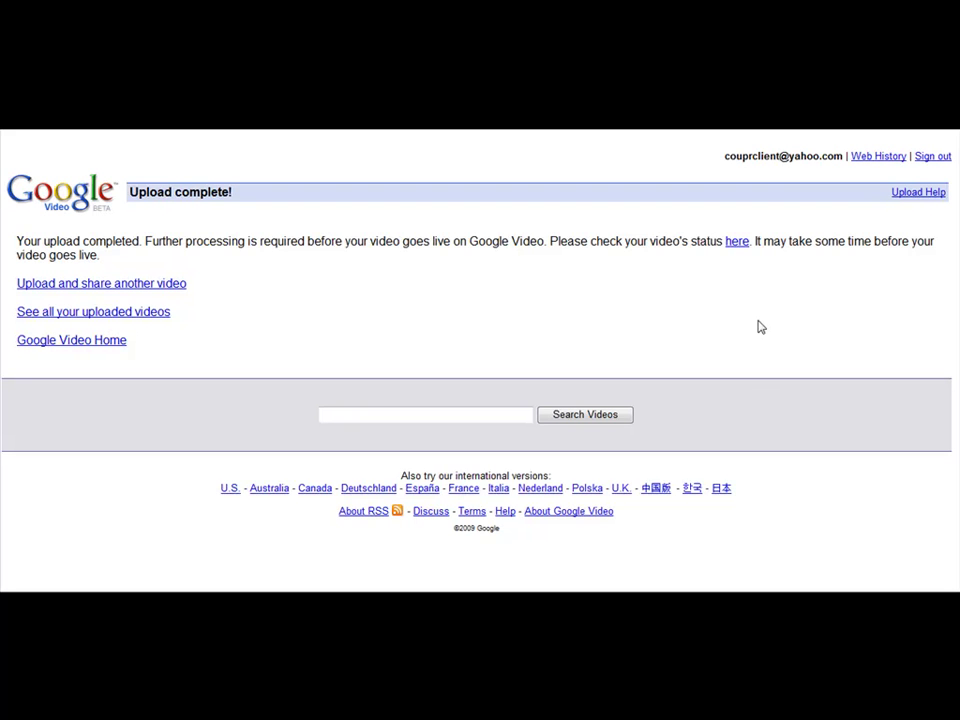
pyautogui.click(741, 244)
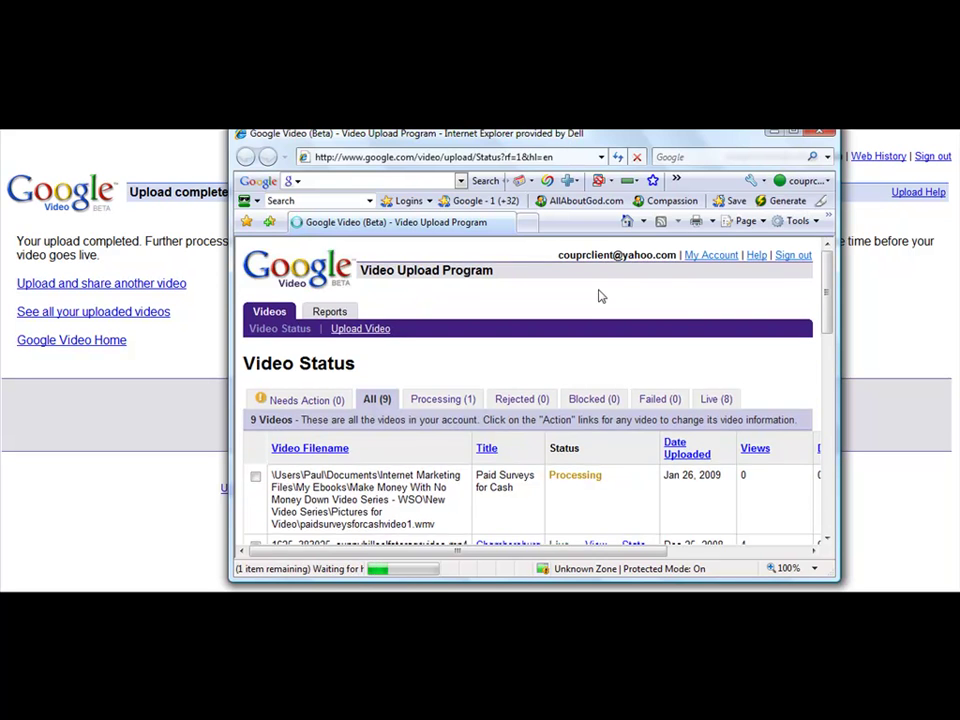
# - Sign out of Google Video from the Video Status page
pyautogui.scroll(-2, 574, 418)
pyautogui.scroll(2, 572, 400)
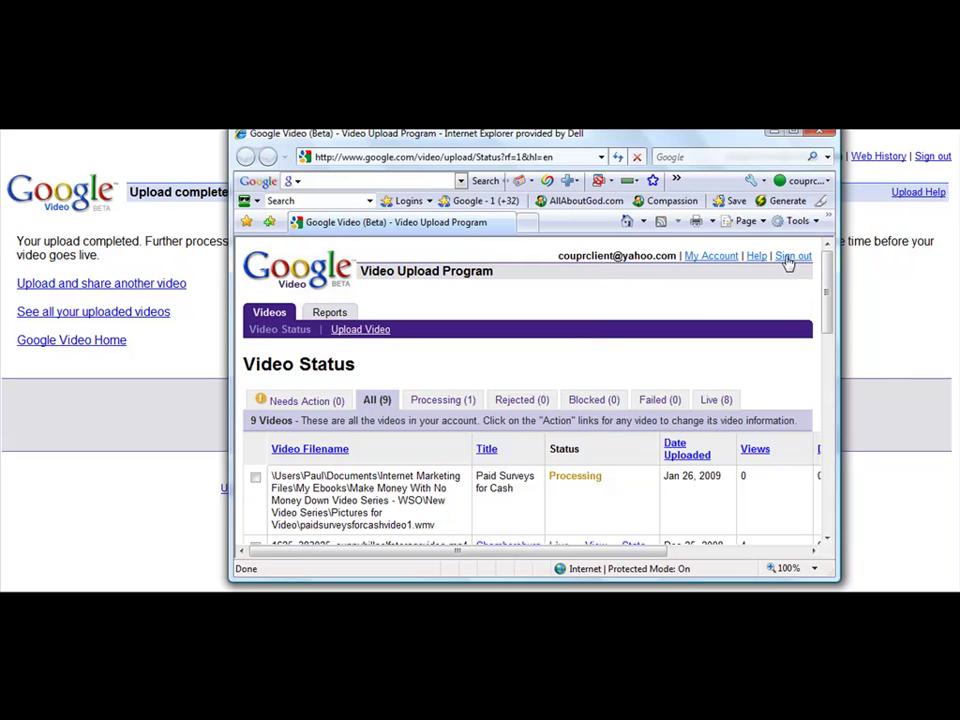
pyautogui.click(793, 258)
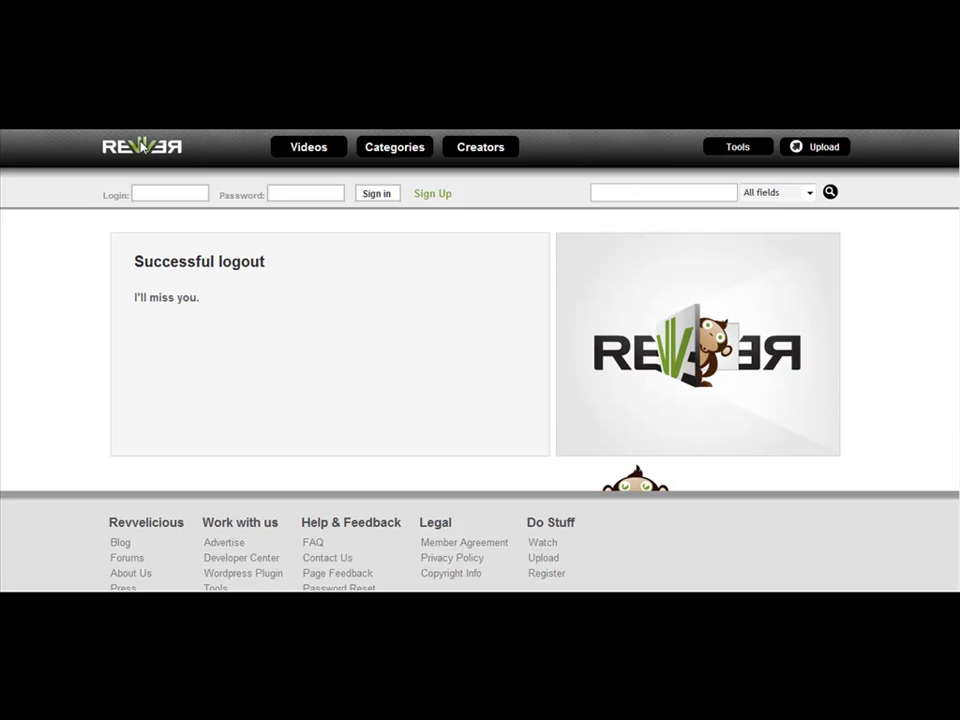
# - Log in to Revver with the account username and decline RoboForm's password save
pyautogui.click(143, 147)
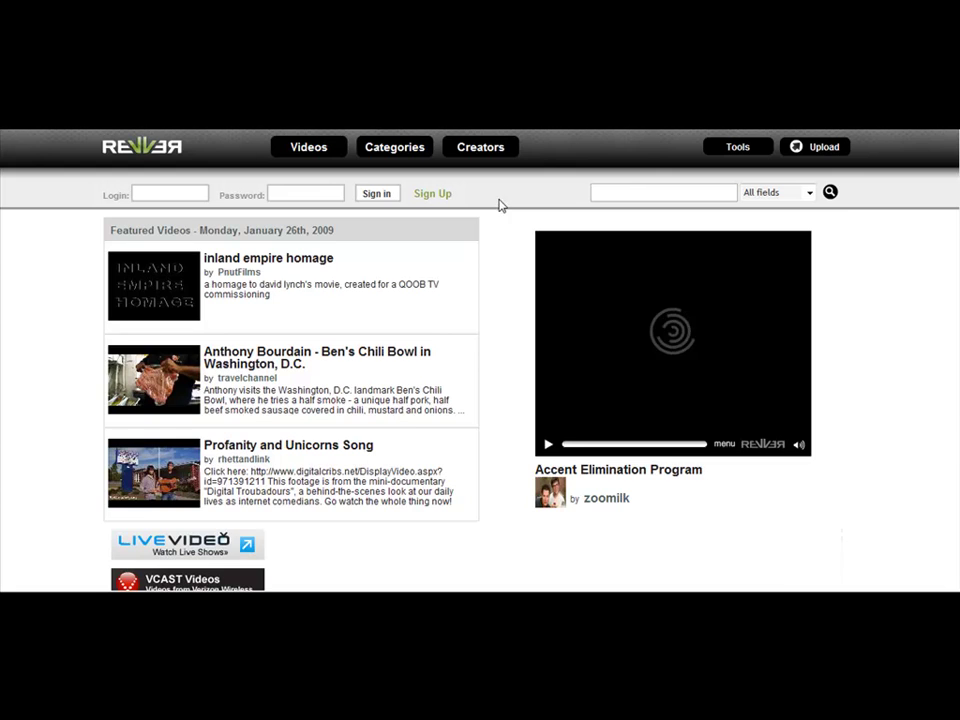
pyautogui.scroll(-3, 326, 399)
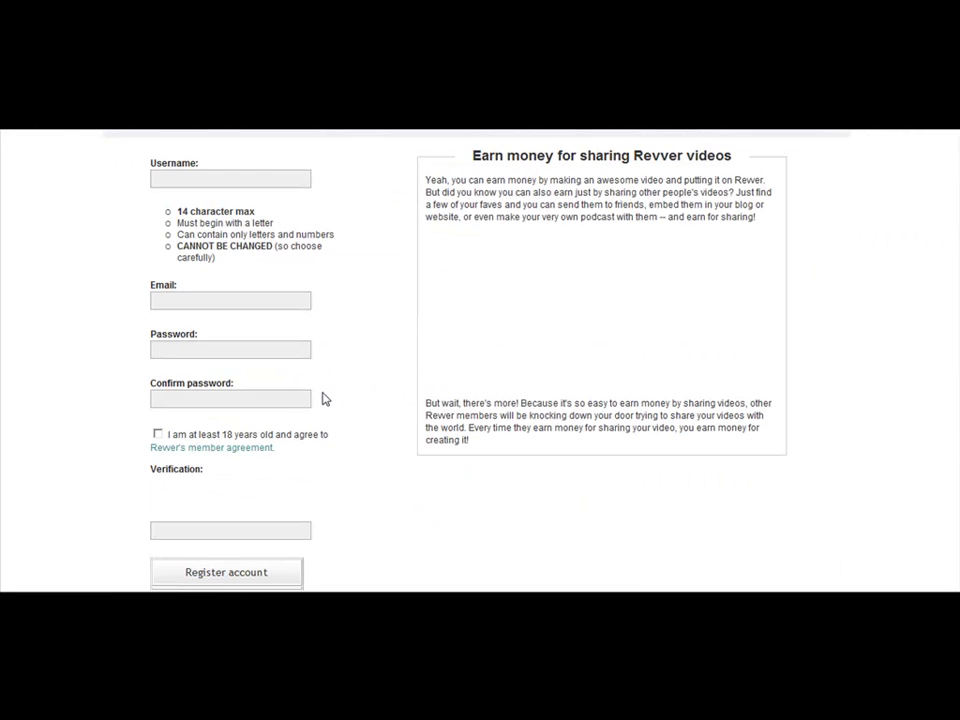
pyautogui.scroll(3, 334, 397)
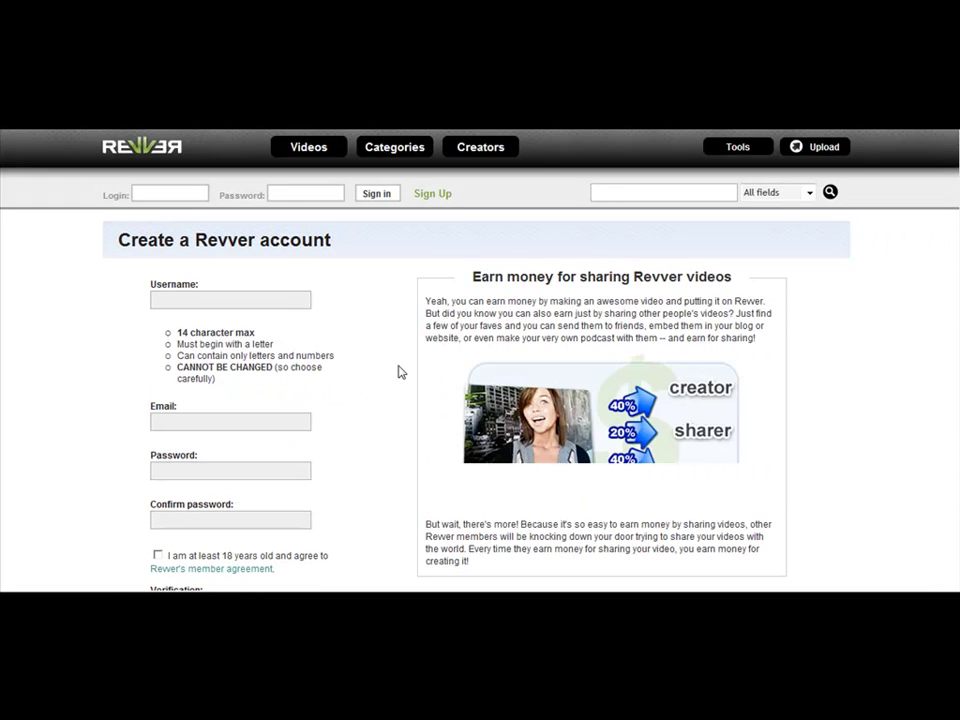
pyautogui.click(171, 193)
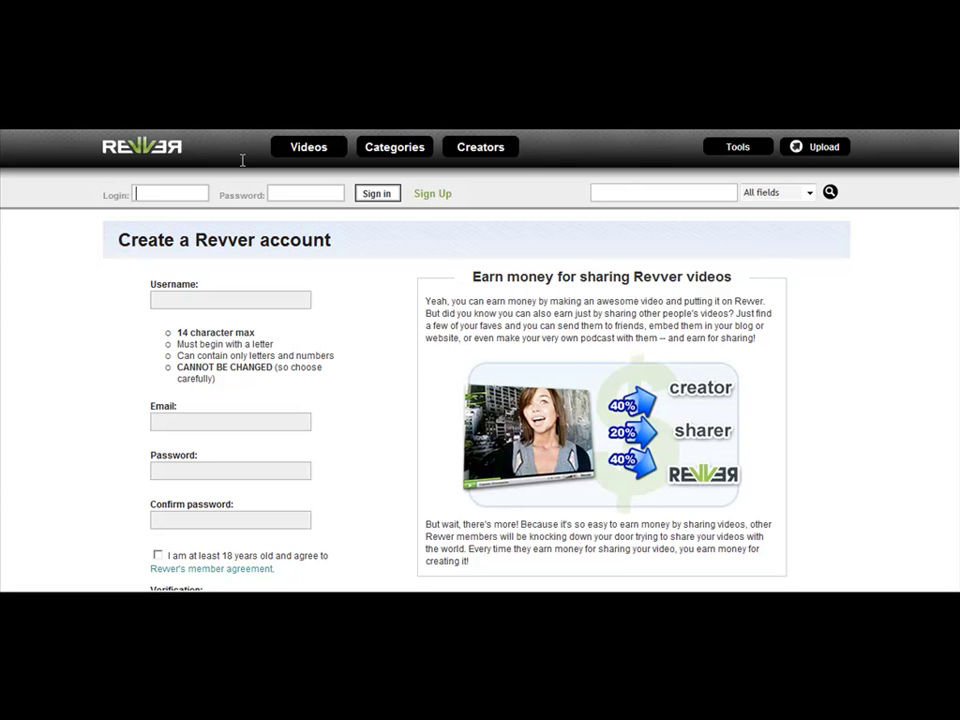
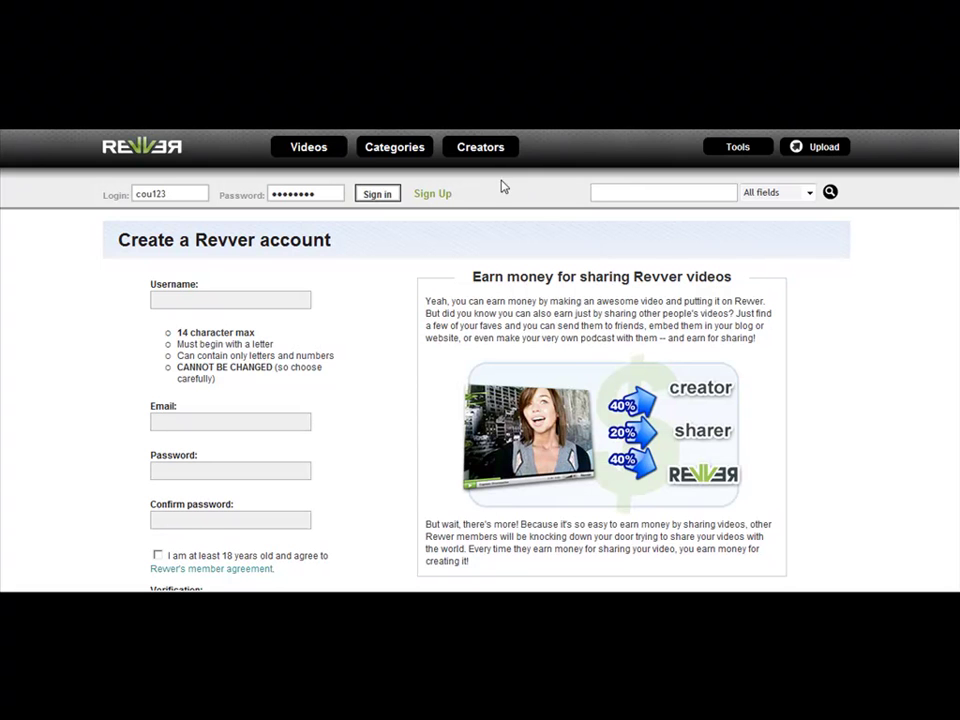
pyautogui.press('Return')
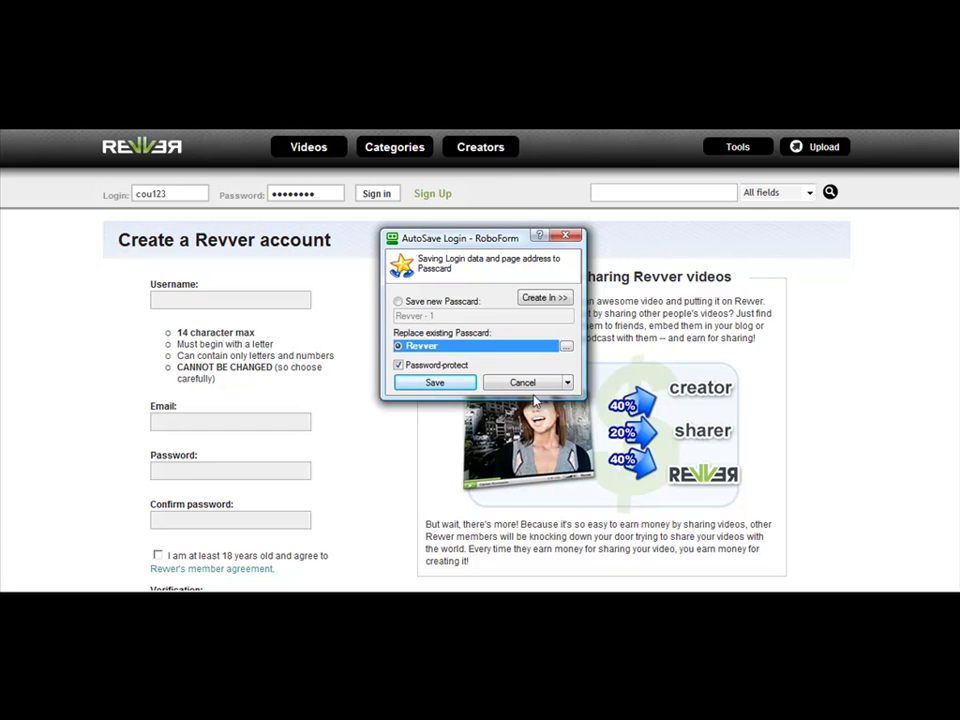
pyautogui.click(548, 384)
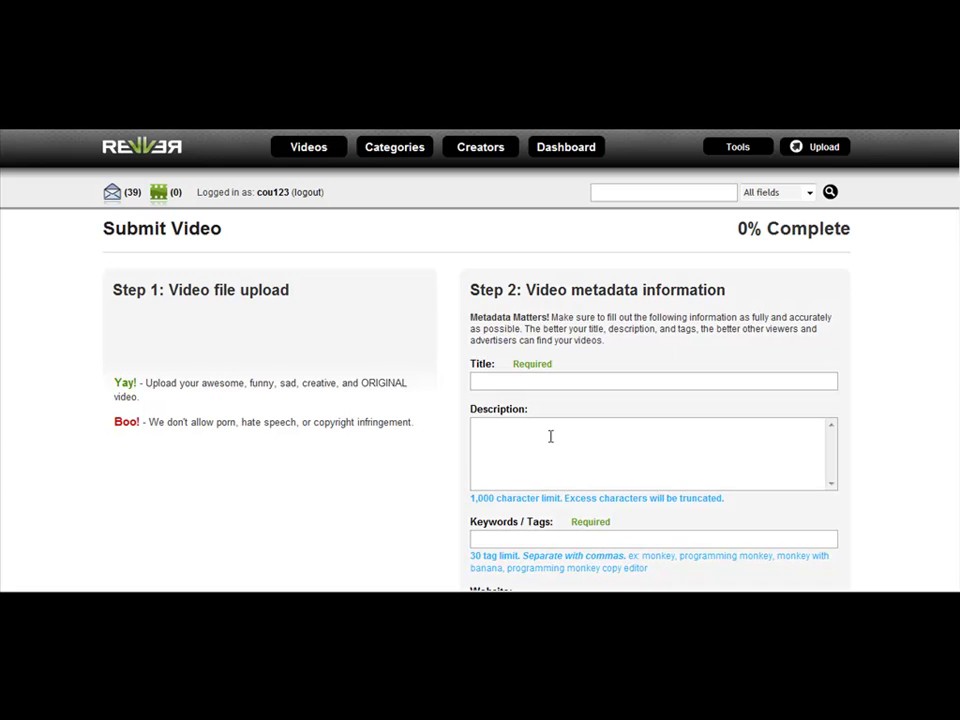
pyautogui.scroll(-2, 550, 436)
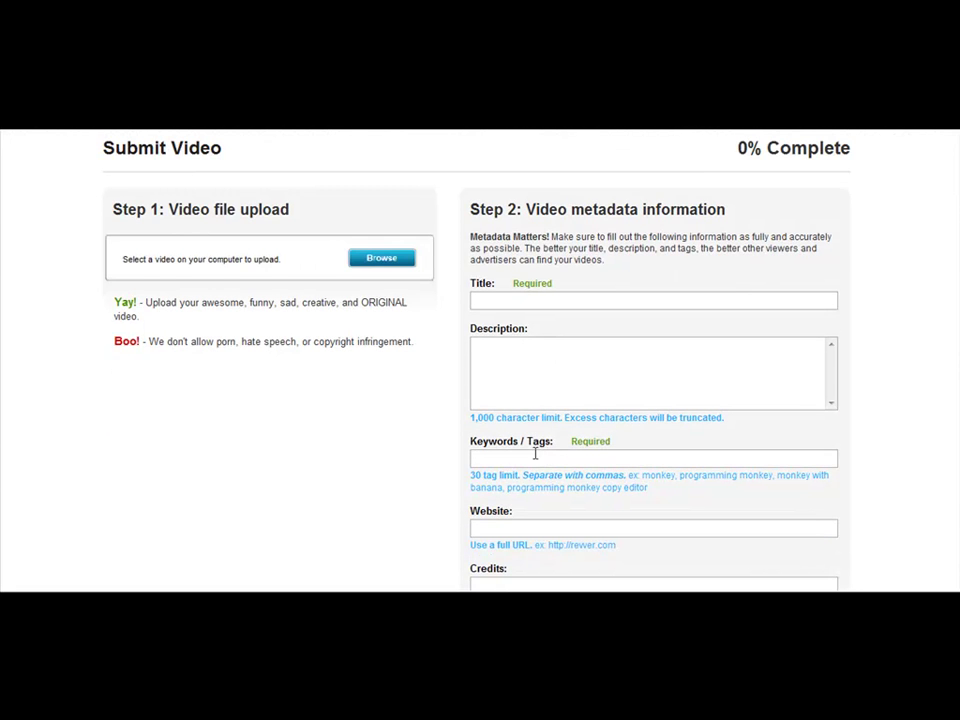
pyautogui.scroll(-3, 531, 545)
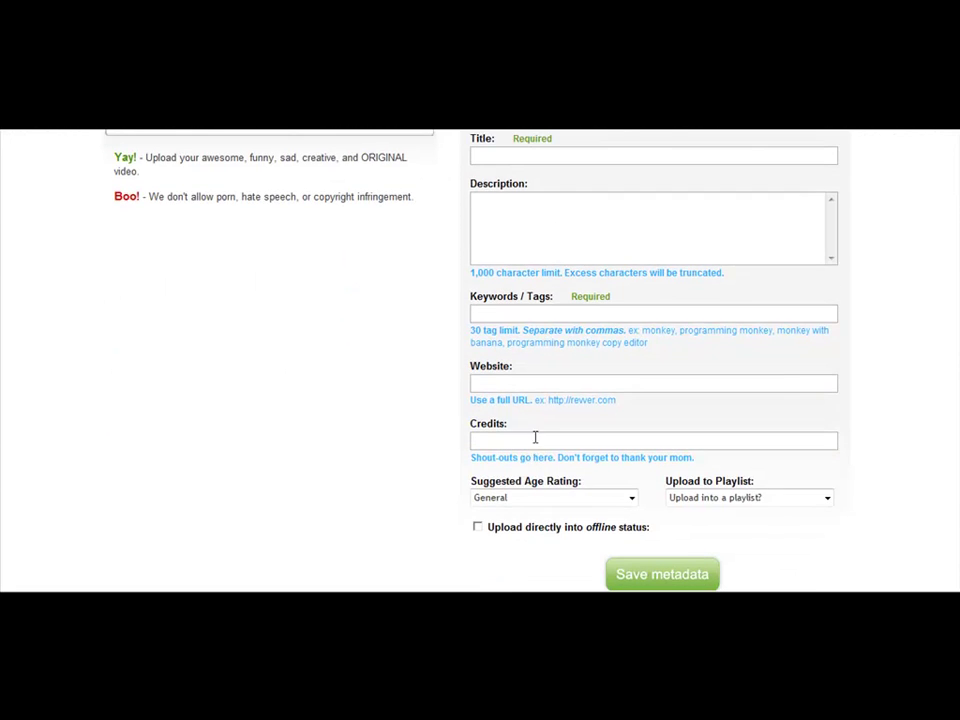
pyautogui.scroll(-2, 561, 454)
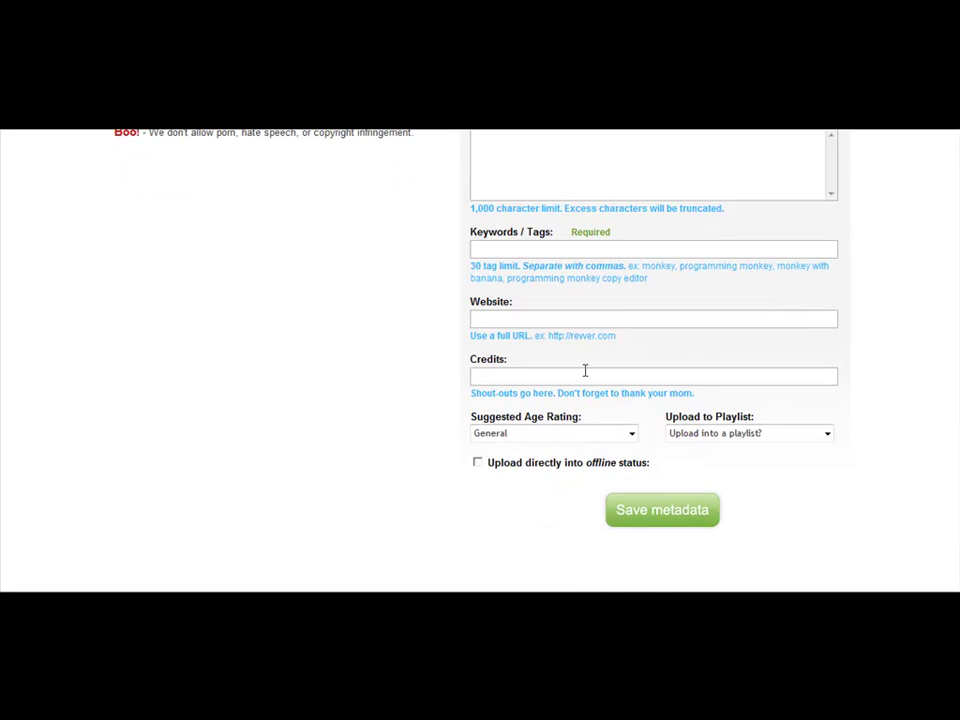
pyautogui.scroll(-3, 586, 372)
pyautogui.scroll(-1, 583, 371)
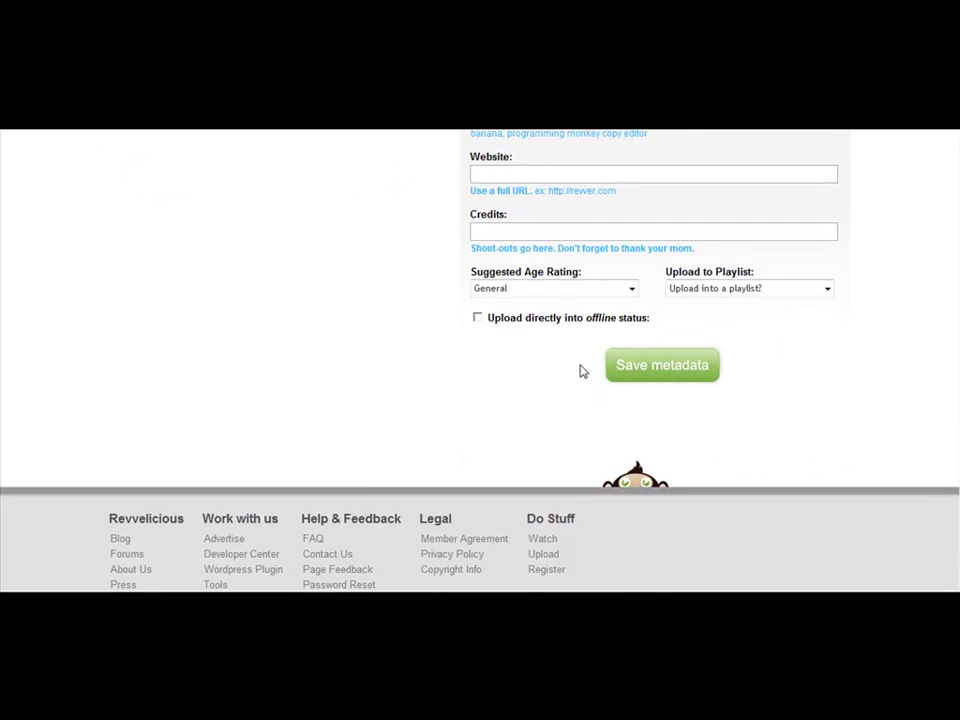
pyautogui.scroll(3, 583, 371)
pyautogui.scroll(2, 529, 407)
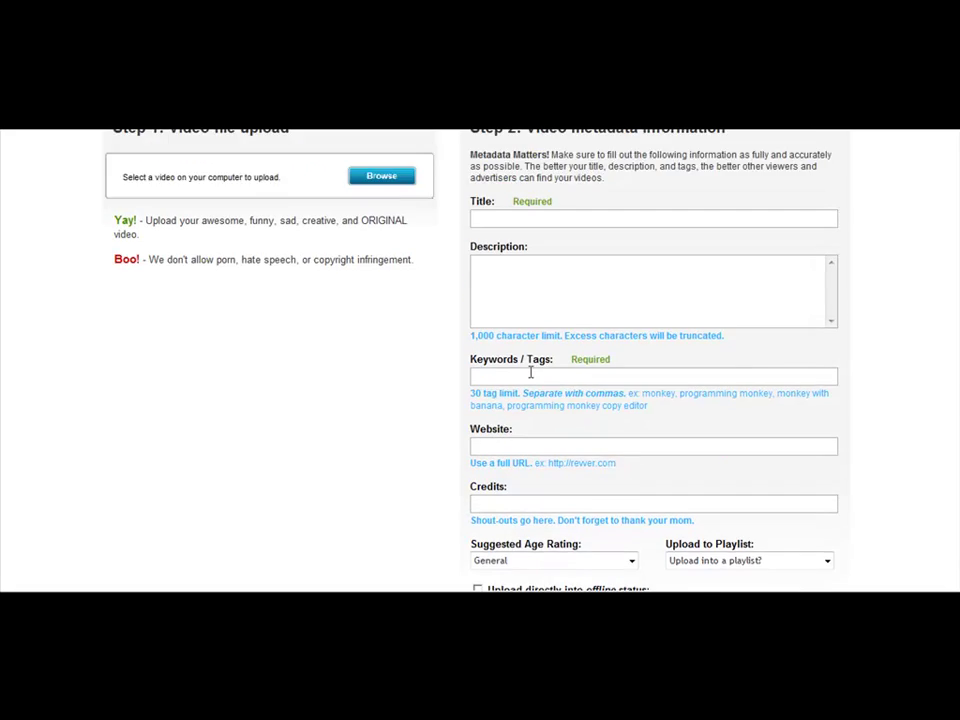
pyautogui.scroll(2, 531, 372)
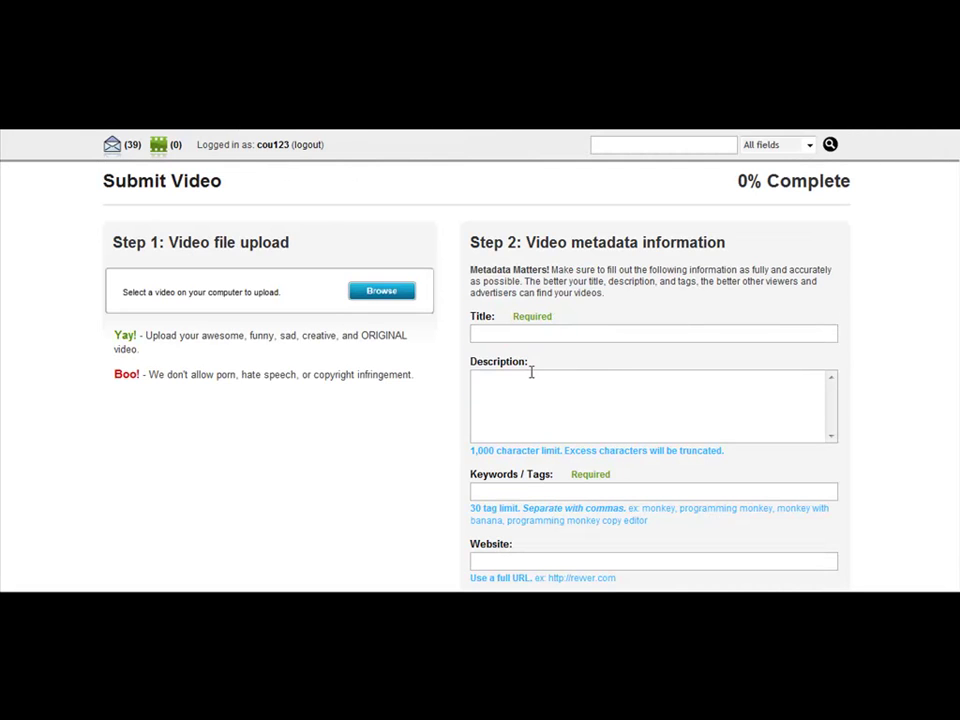
pyautogui.scroll(1, 531, 372)
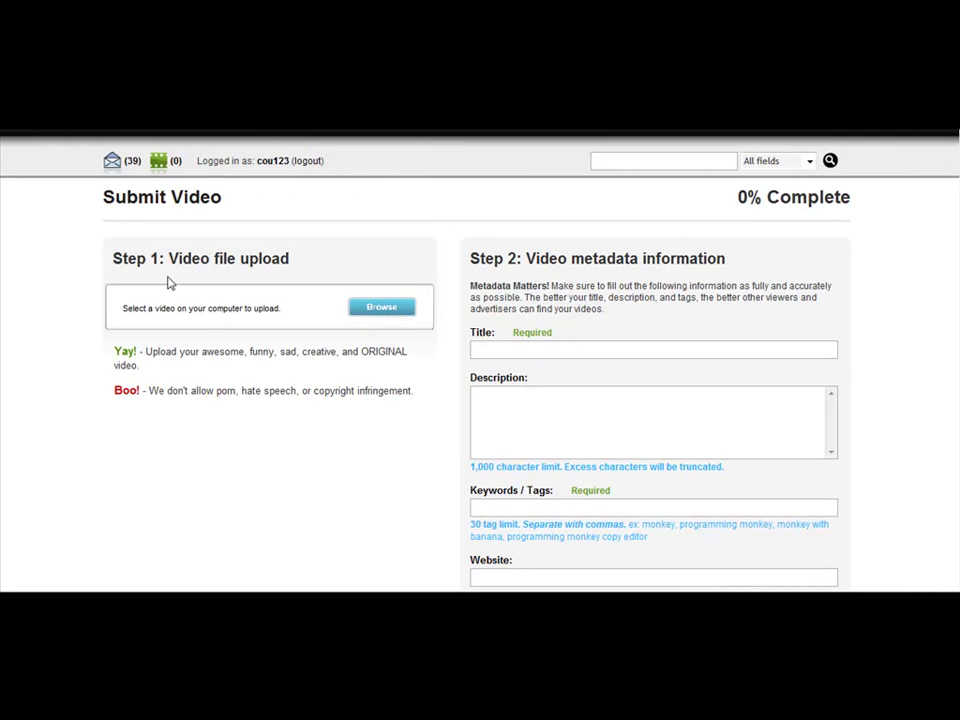
# - Choose the video file in Step 1 of Revver's Submit Video page
pyautogui.click(361, 315)
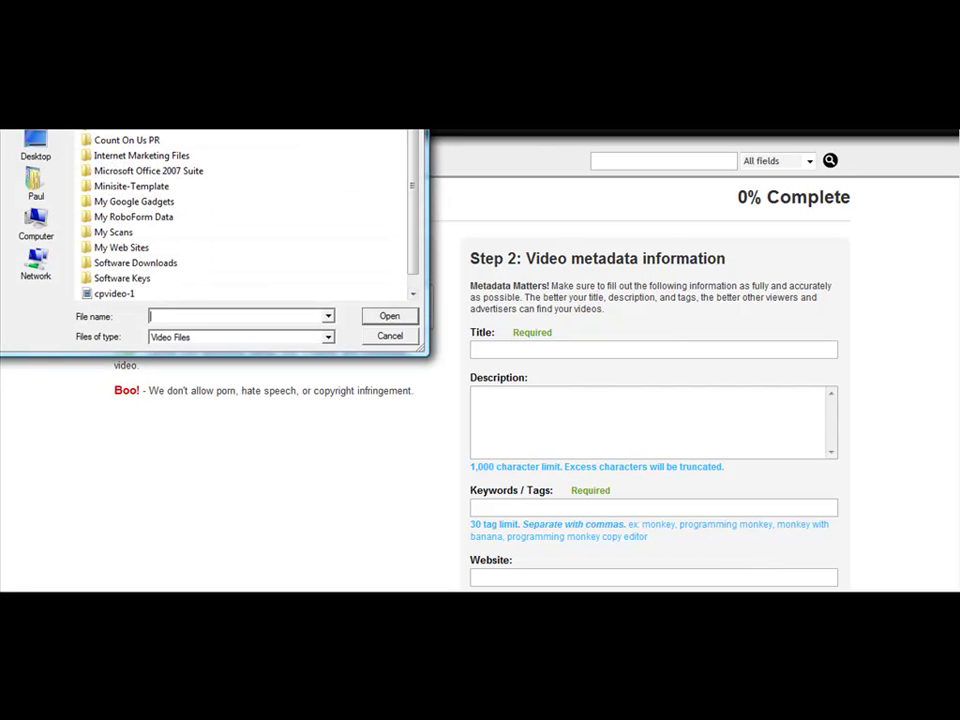
pyautogui.press('Escape')
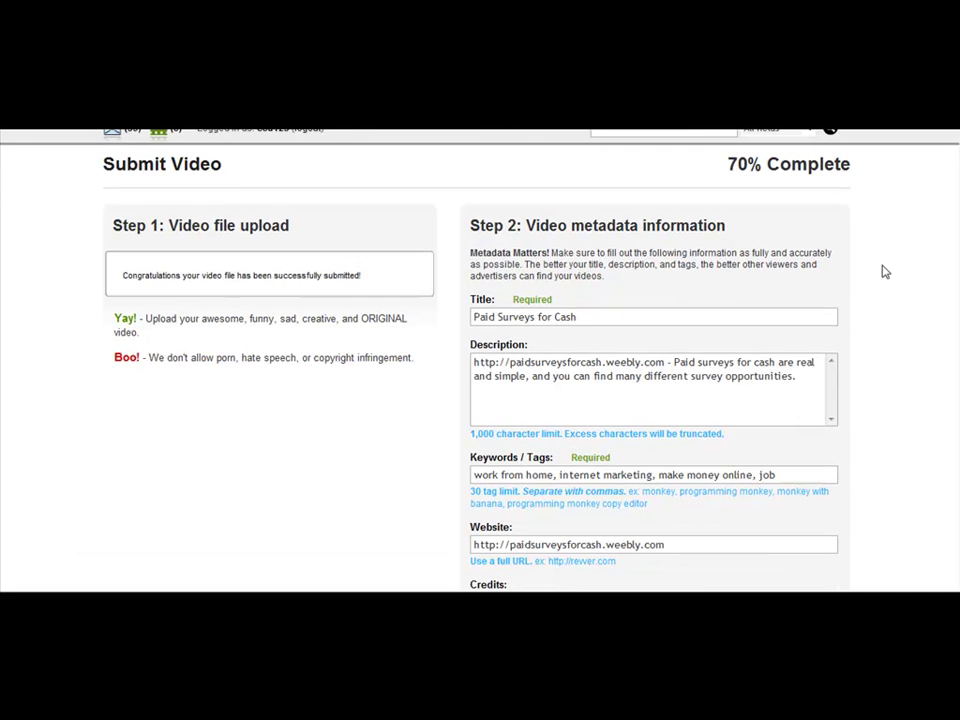
pyautogui.scroll(1, 885, 266)
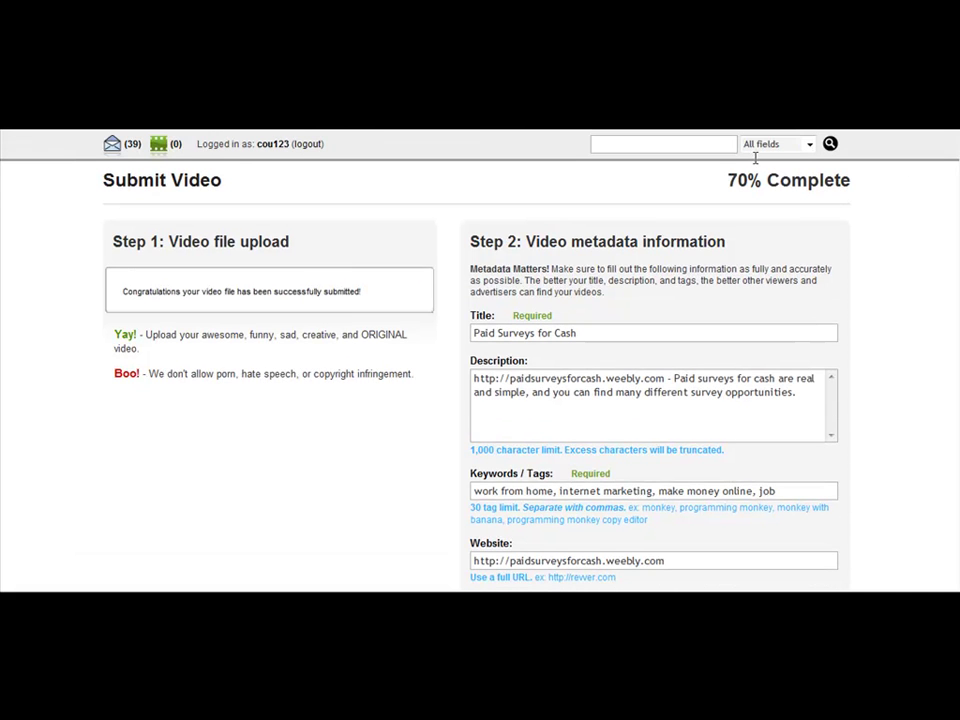
pyautogui.scroll(-5, 718, 311)
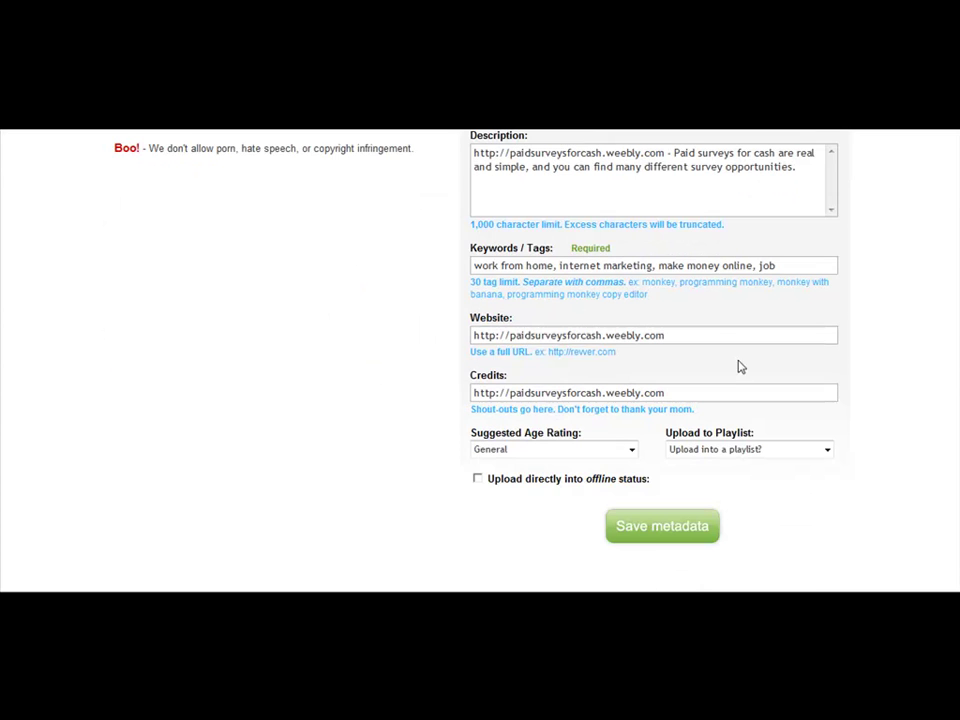
# - Save the Revver metadata and confirm the 100% complete upload message and assigned video ID
pyautogui.click(655, 531)
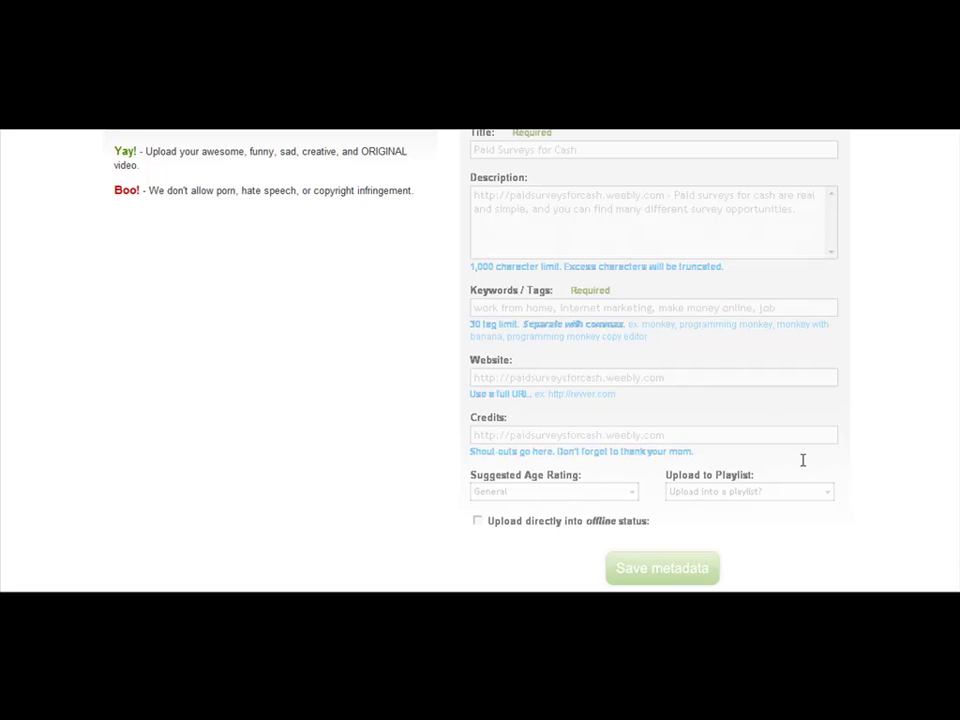
pyautogui.scroll(5, 802, 460)
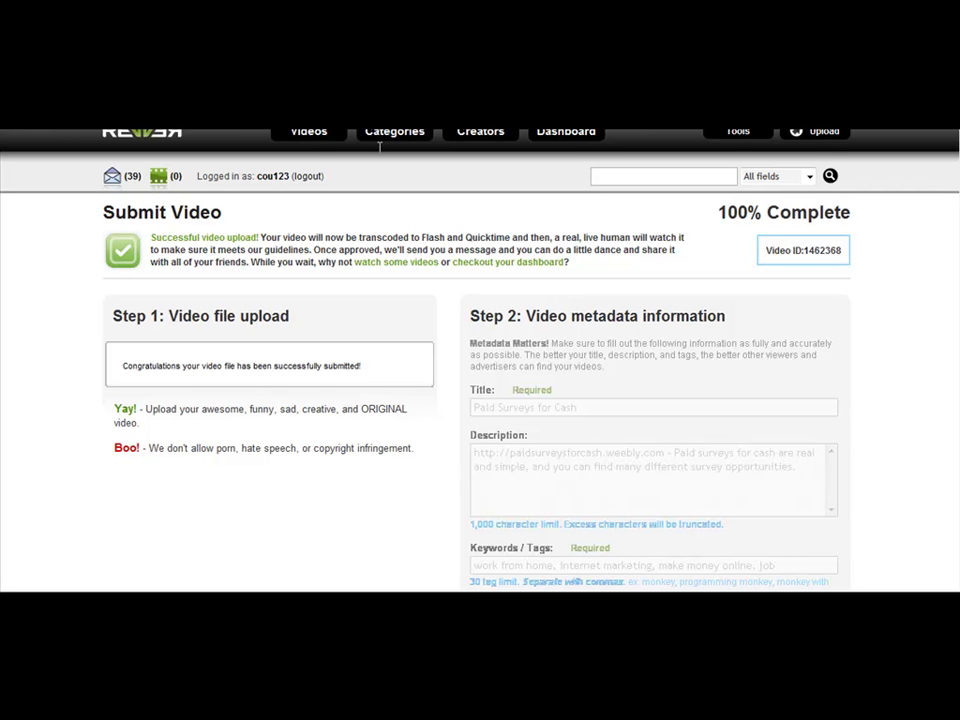
pyautogui.scroll(-1, 409, 232)
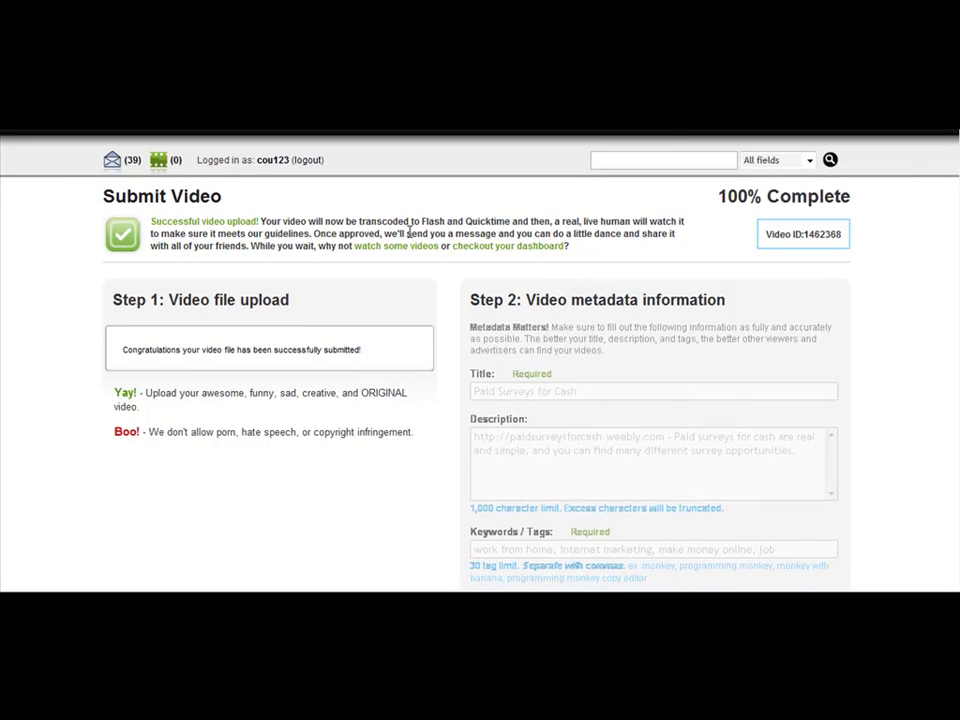
pyautogui.scroll(1, 410, 235)
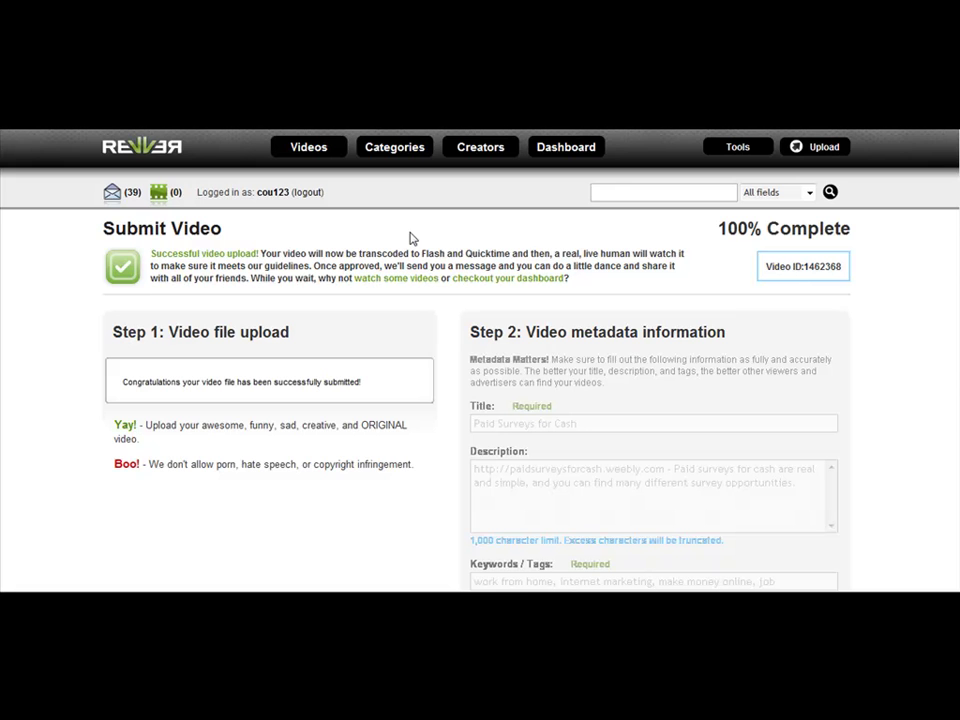